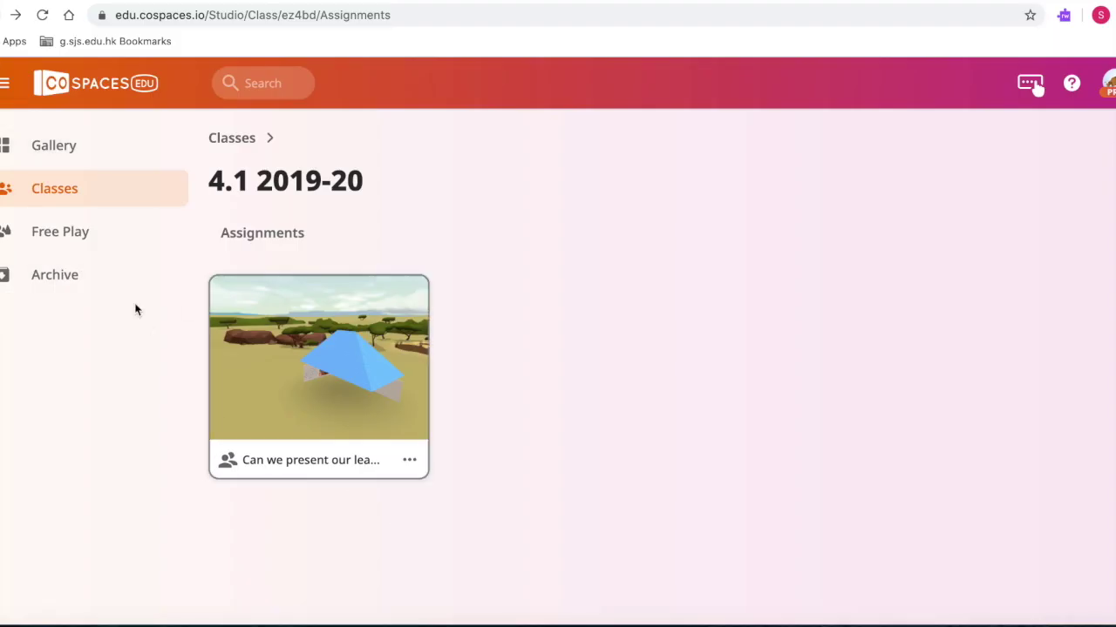
# Step: Open the assignment's gallery space and upload Welcome to my Cospace.mp4 to its Videos uploads
pyautogui.click(294, 391)
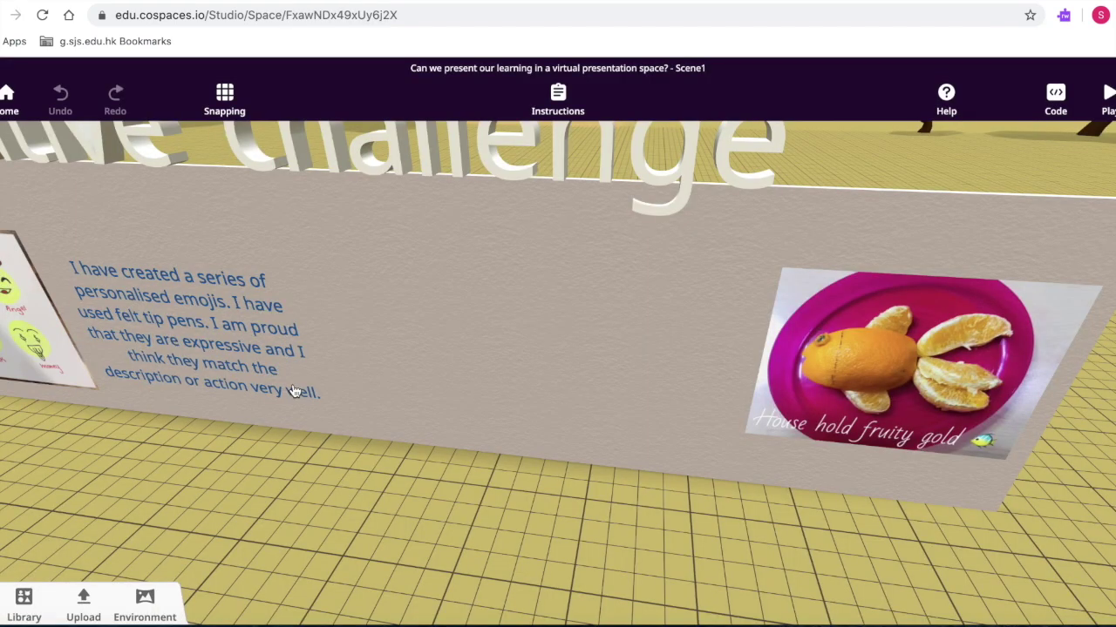
pyautogui.click(84, 603)
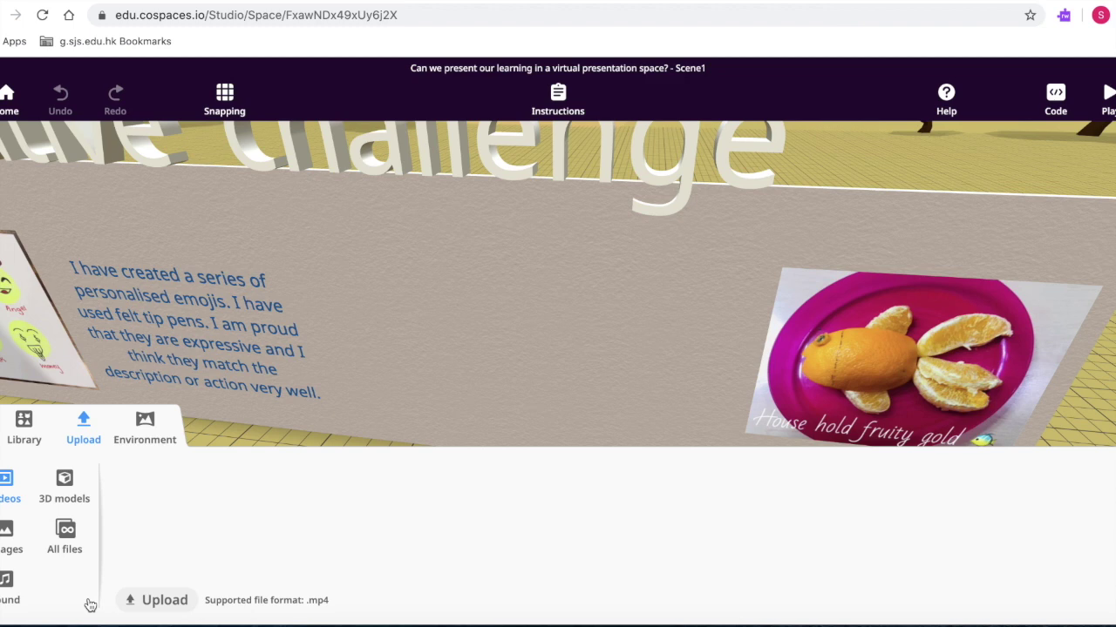
pyautogui.click(157, 600)
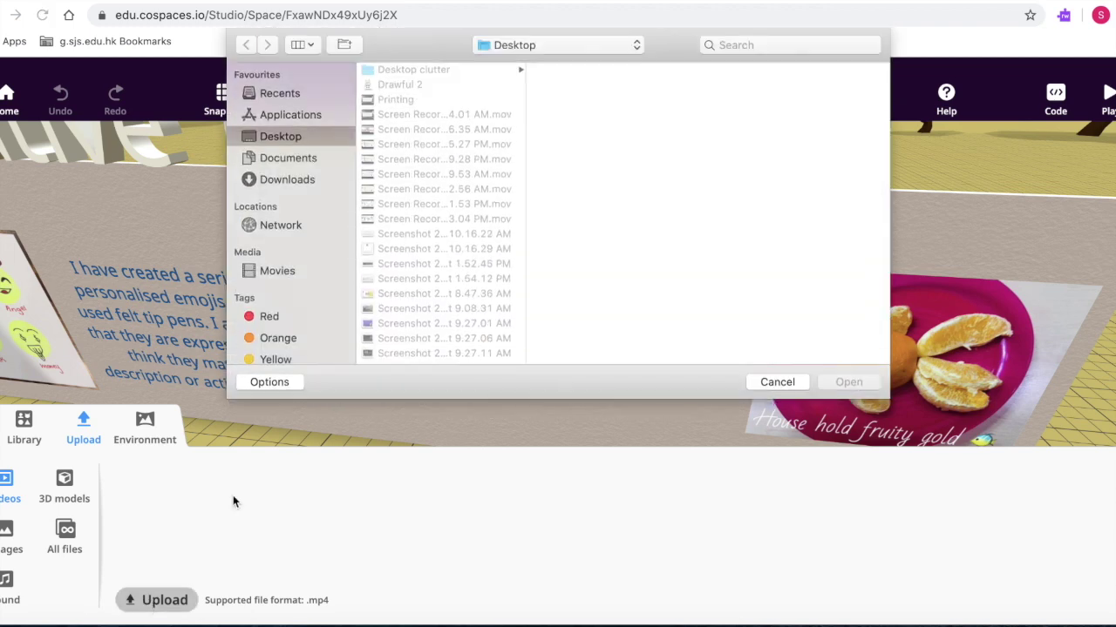
pyautogui.scroll(-5, 427, 322)
pyautogui.click(431, 310)
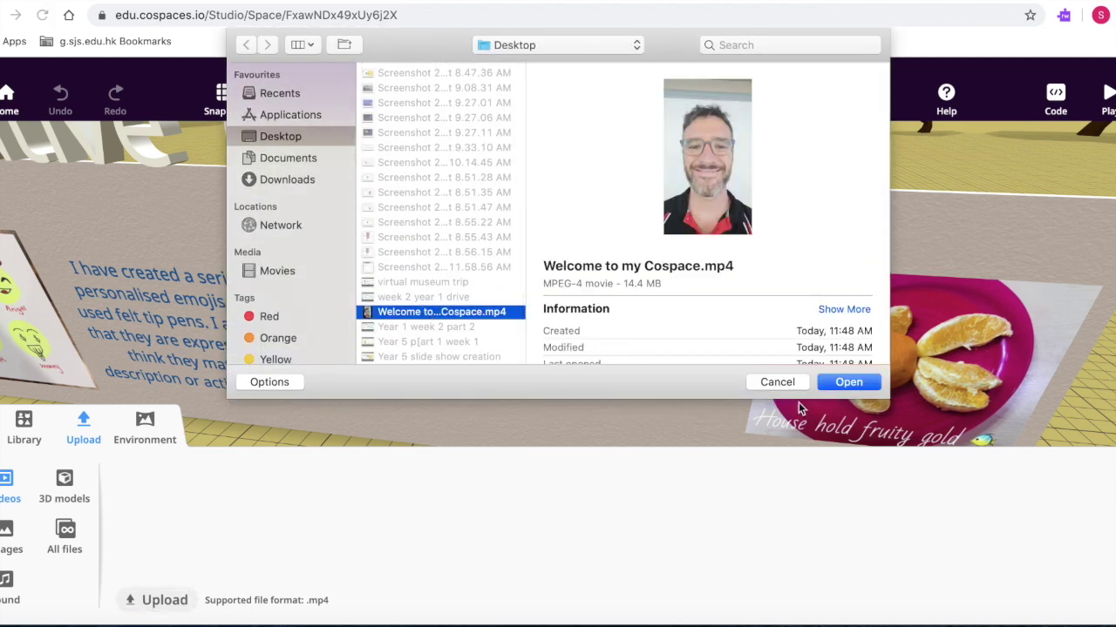
pyautogui.click(848, 382)
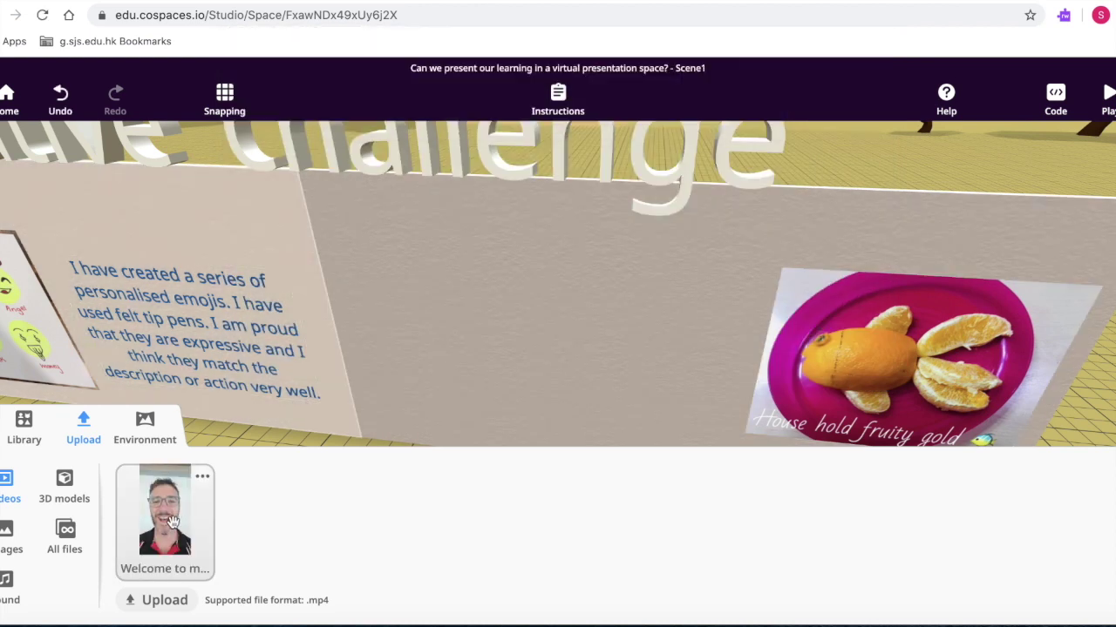
# Step: Place the video beside the orange picture, scale it up, and nudge it down-left
pyautogui.moveTo(170, 514); pyautogui.dragTo(456, 319)
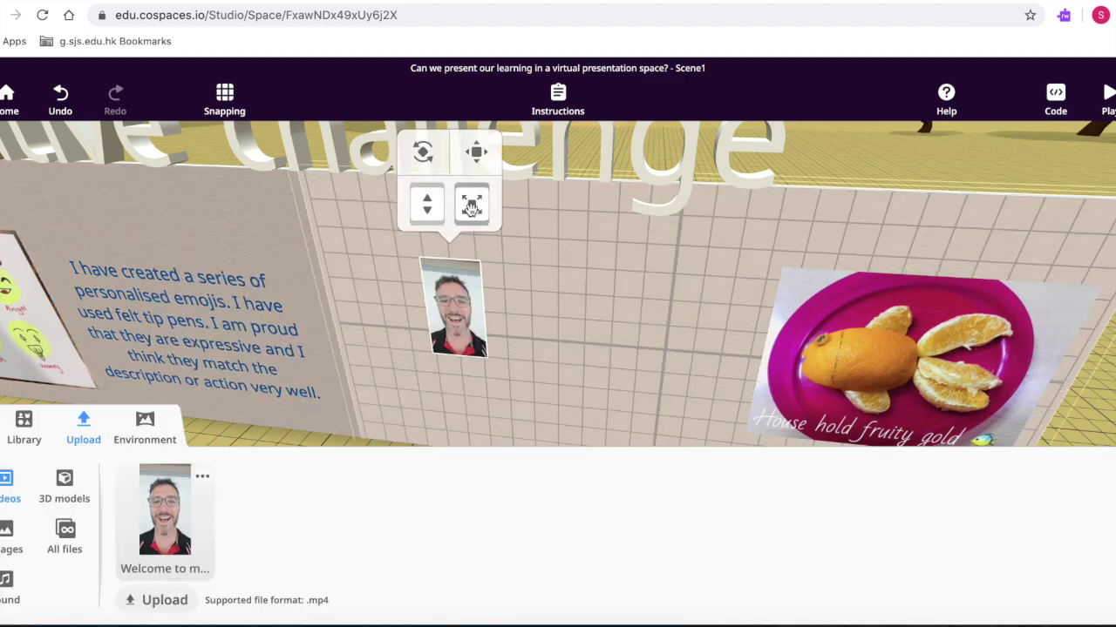
pyautogui.moveTo(471, 207); pyautogui.dragTo(466, 146)
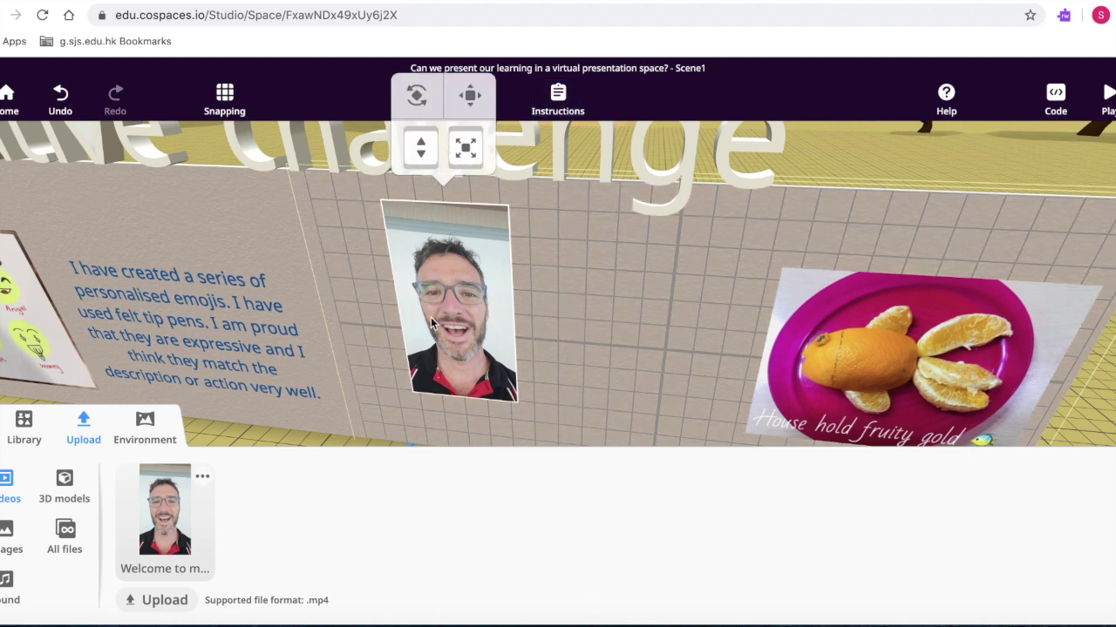
pyautogui.moveTo(431, 322); pyautogui.dragTo(404, 351)
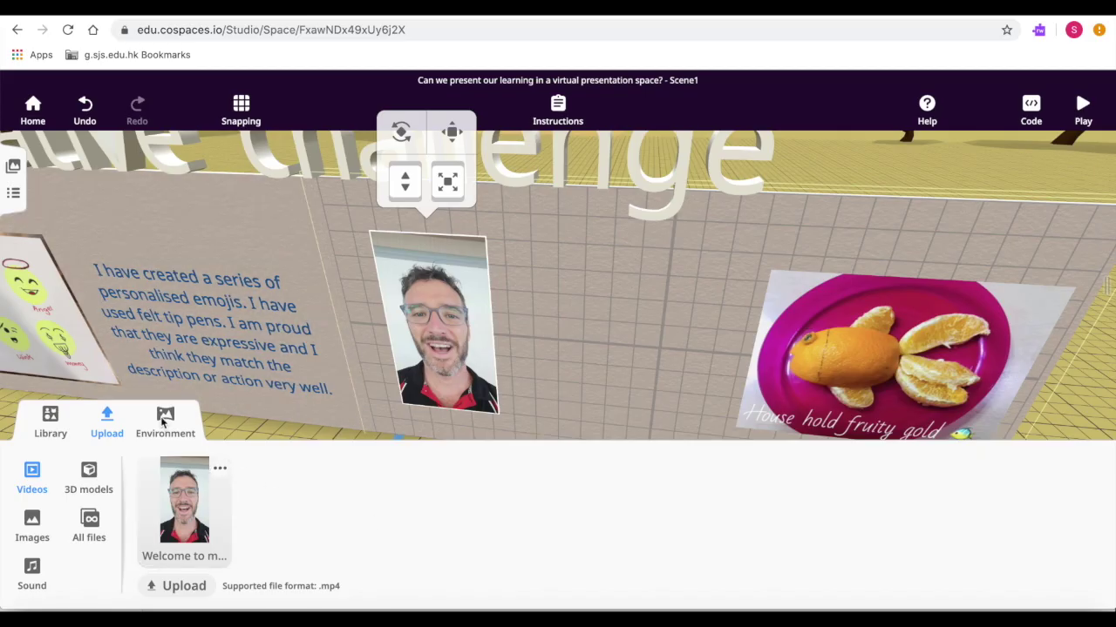
# Step: Switch off Auto play in the wall video's playback settings
pyautogui.click(111, 427)
pyautogui.click(449, 349)
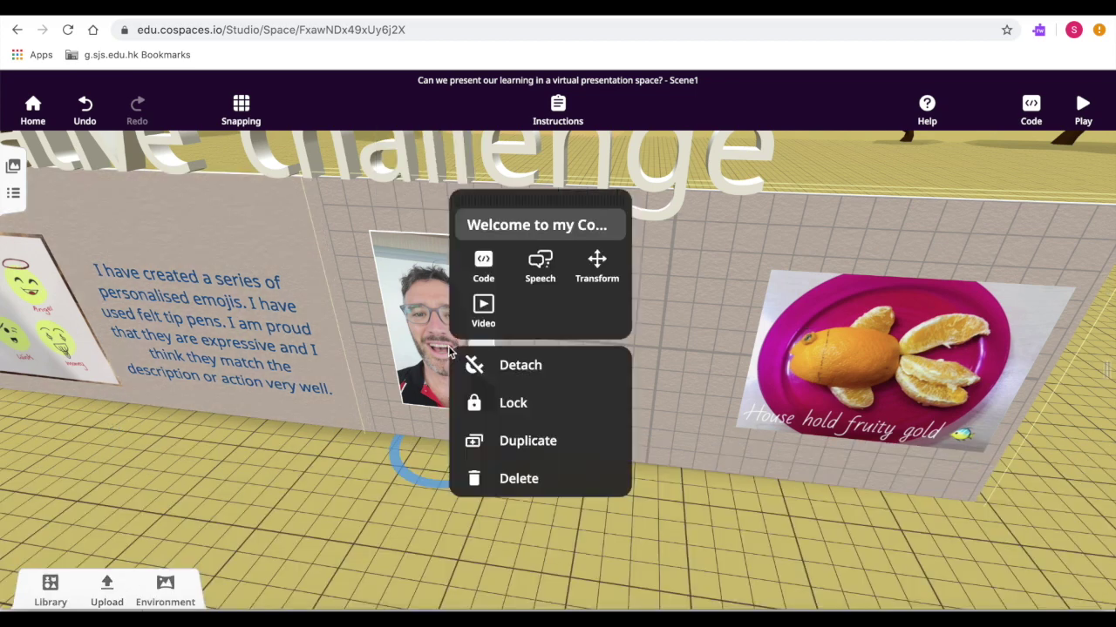
pyautogui.click(483, 309)
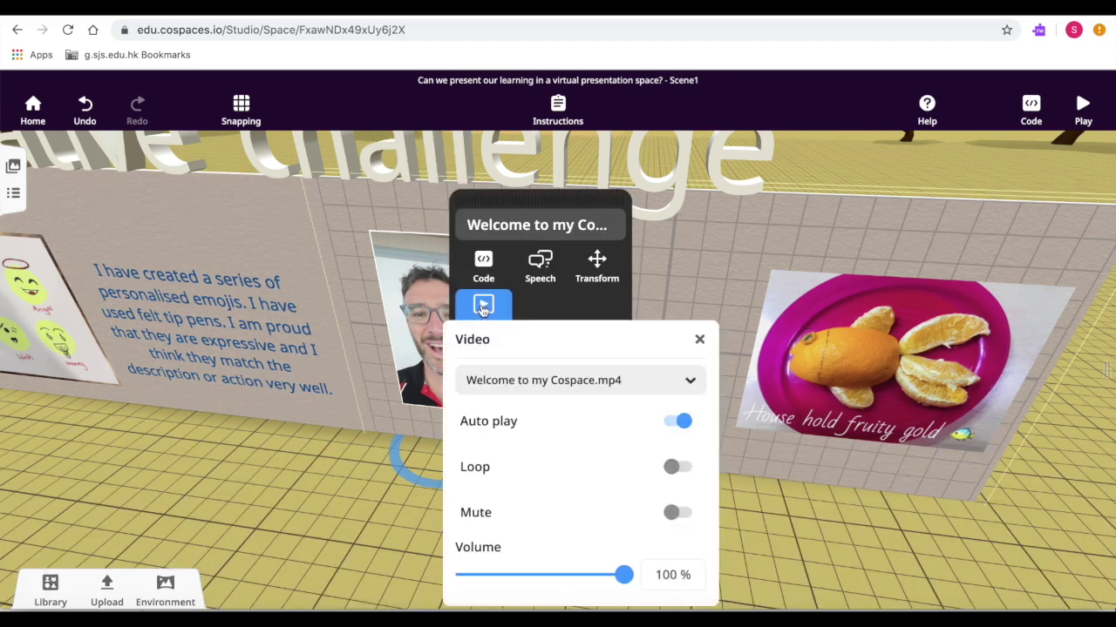
pyautogui.click(678, 421)
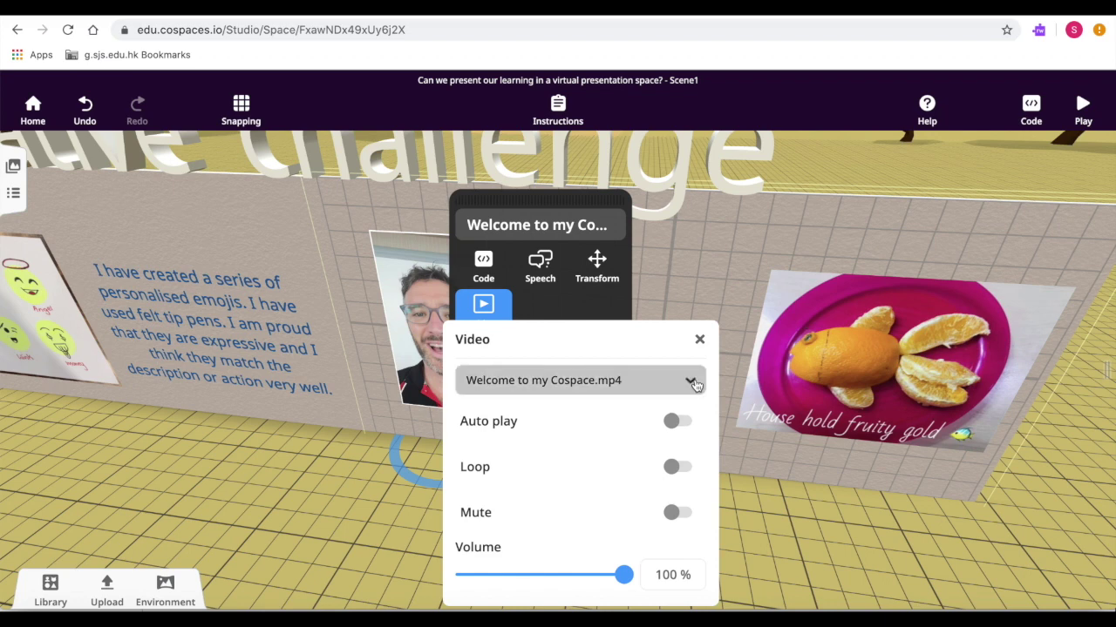
pyautogui.click(690, 382)
pyautogui.click(692, 383)
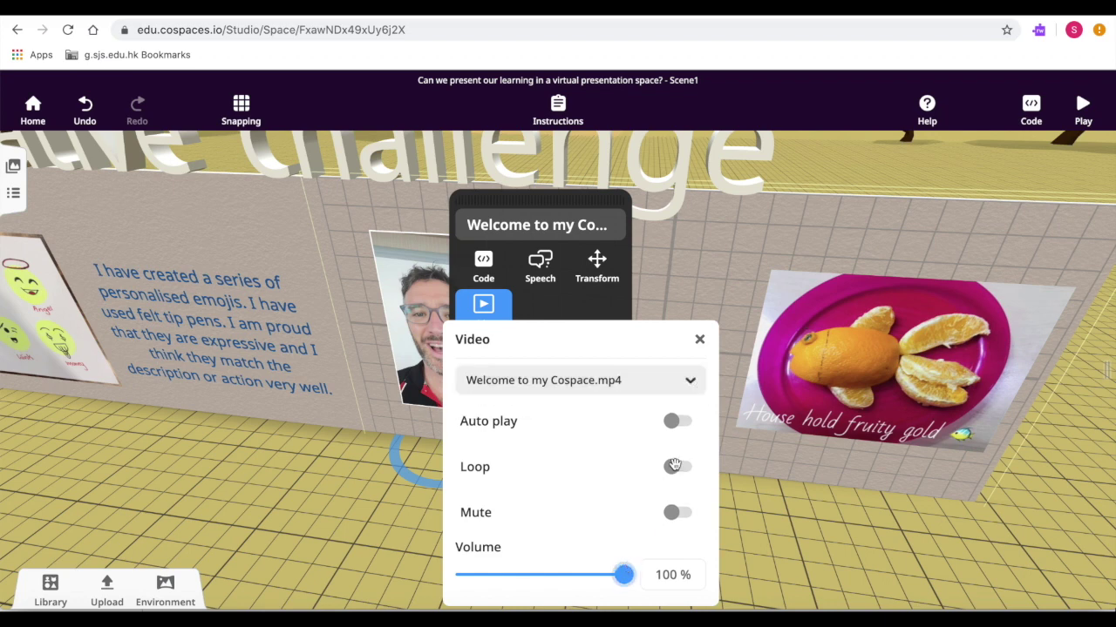
pyautogui.click(700, 340)
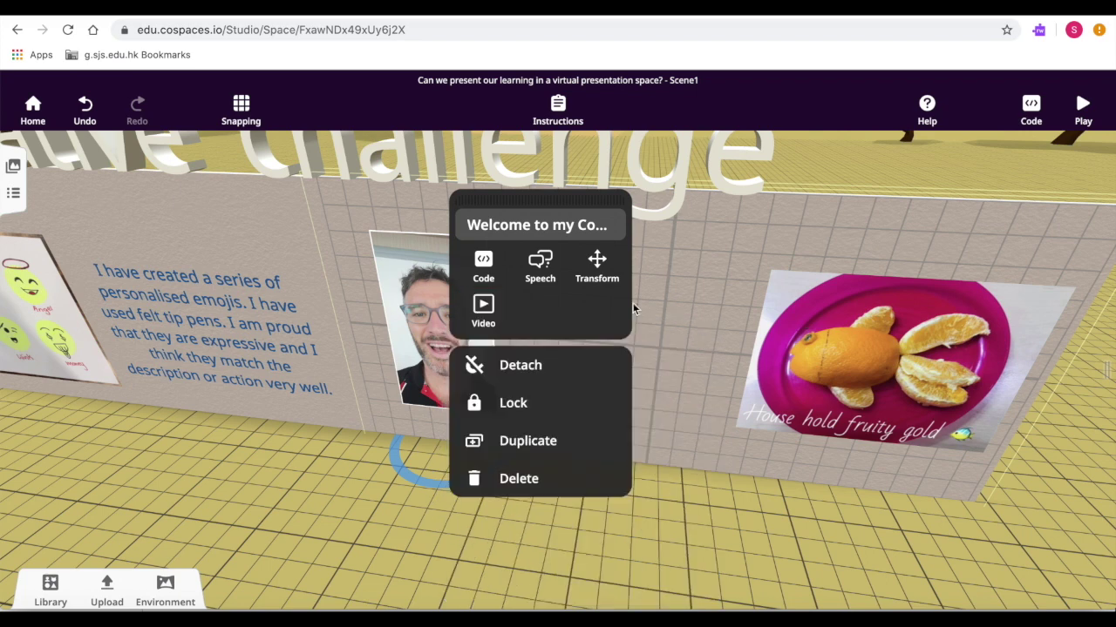
# Step: Turn on Use in CoBlocks for the video and open the CoBlocks editor
pyautogui.click(482, 268)
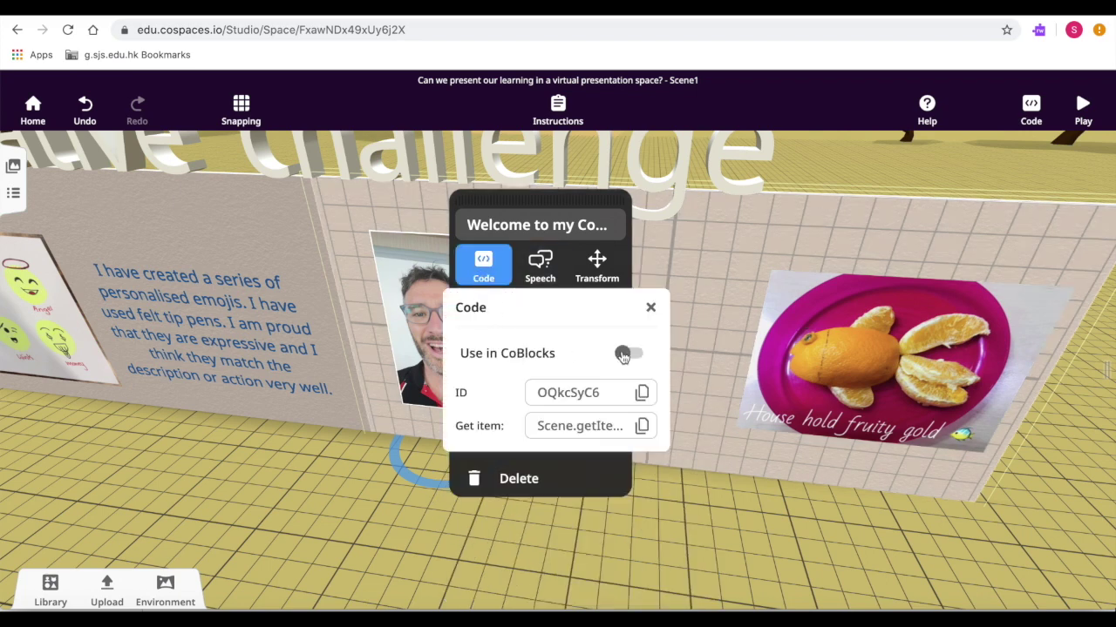
pyautogui.click(627, 353)
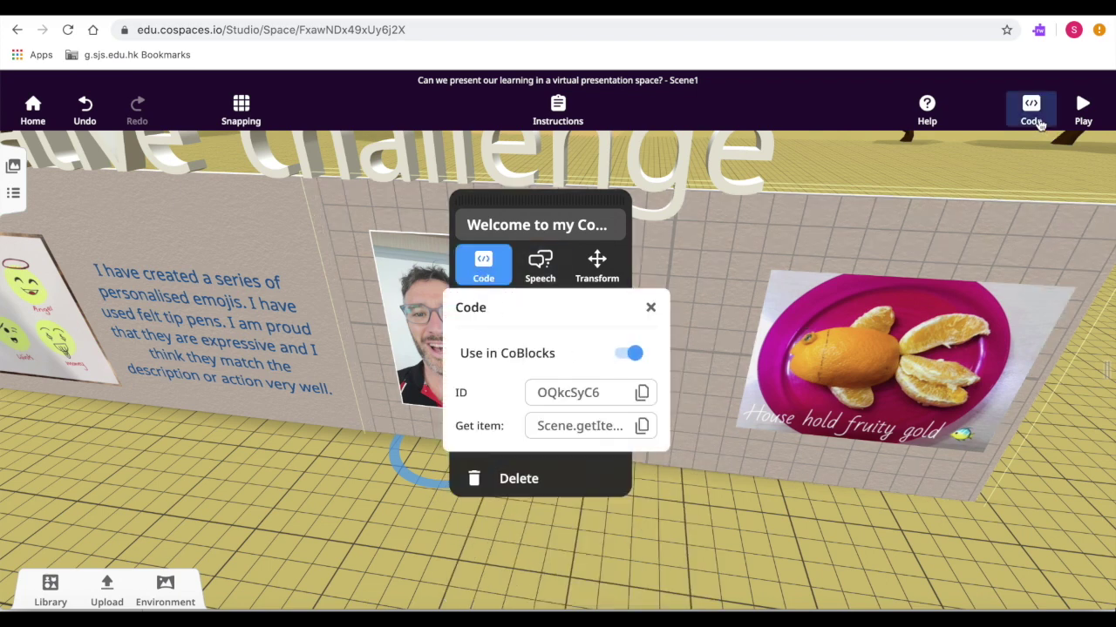
pyautogui.click(1037, 123)
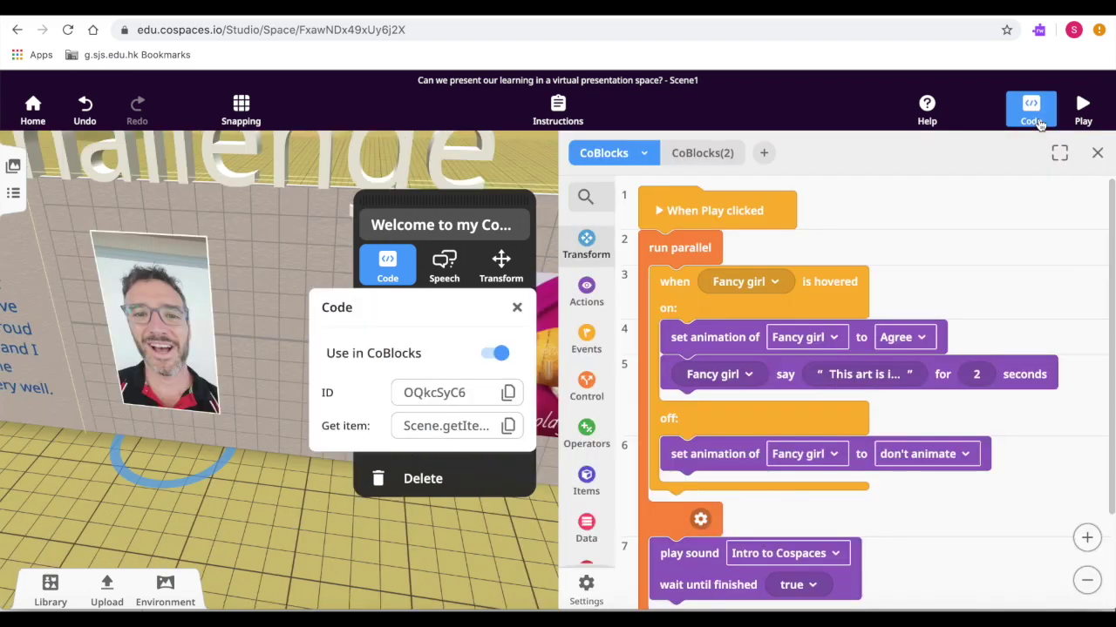
# Step: Create a new CoBlocks script with a 'when video is clicked' event
pyautogui.click(765, 154)
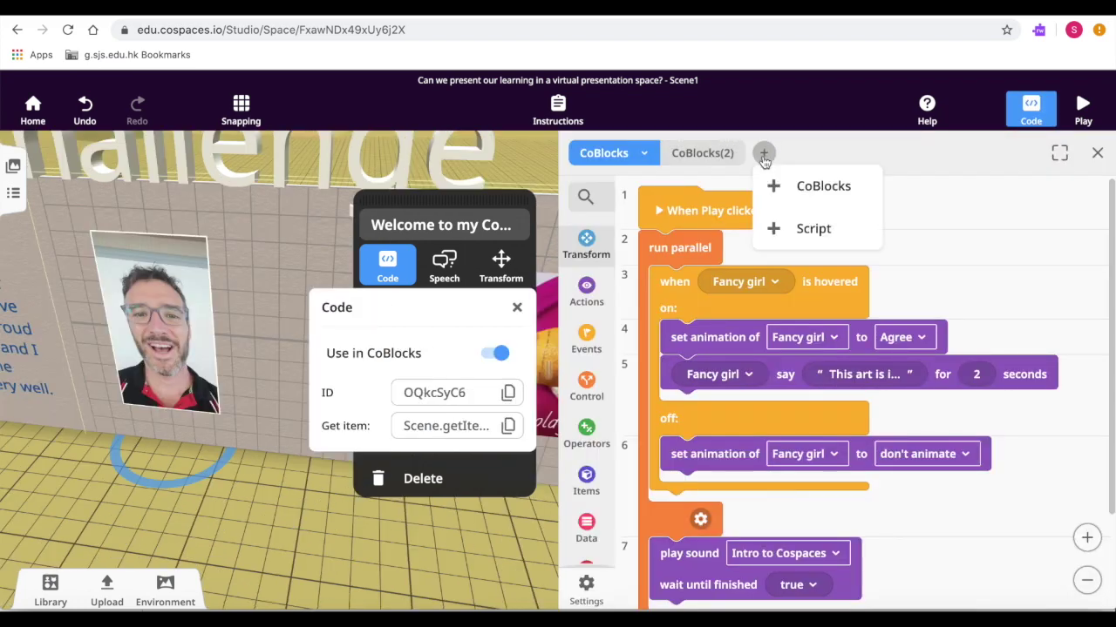
pyautogui.click(782, 190)
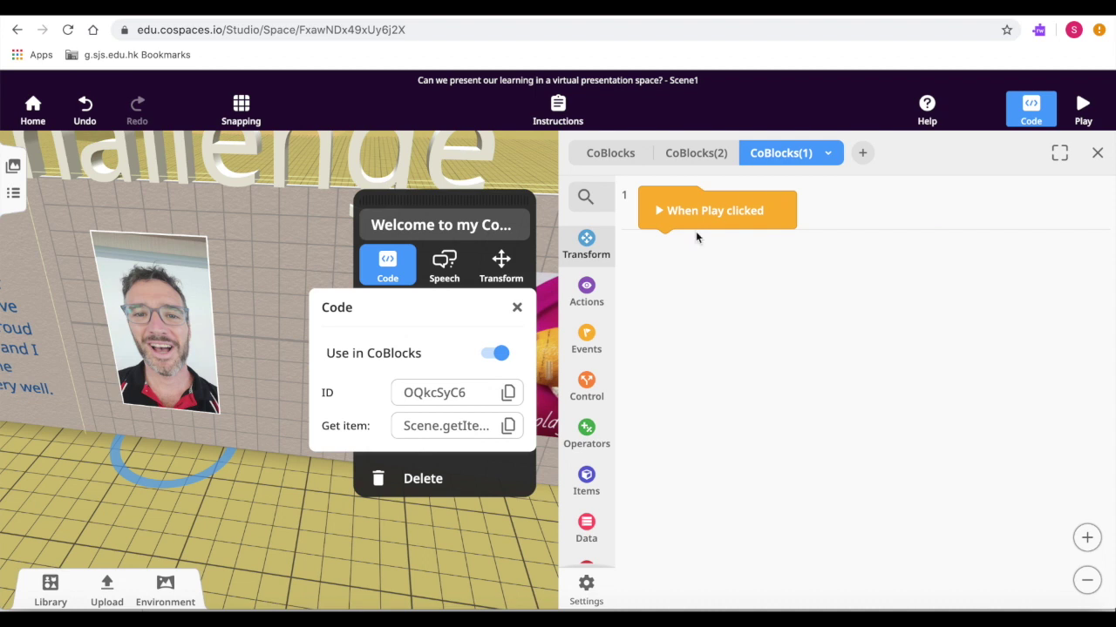
pyautogui.click(587, 293)
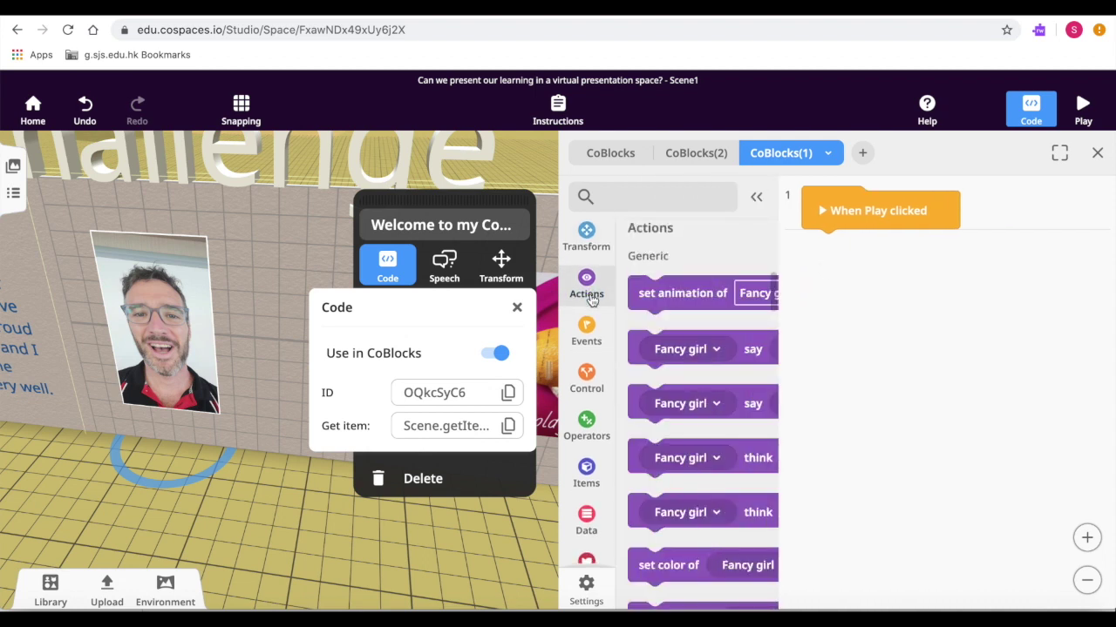
pyautogui.click(586, 333)
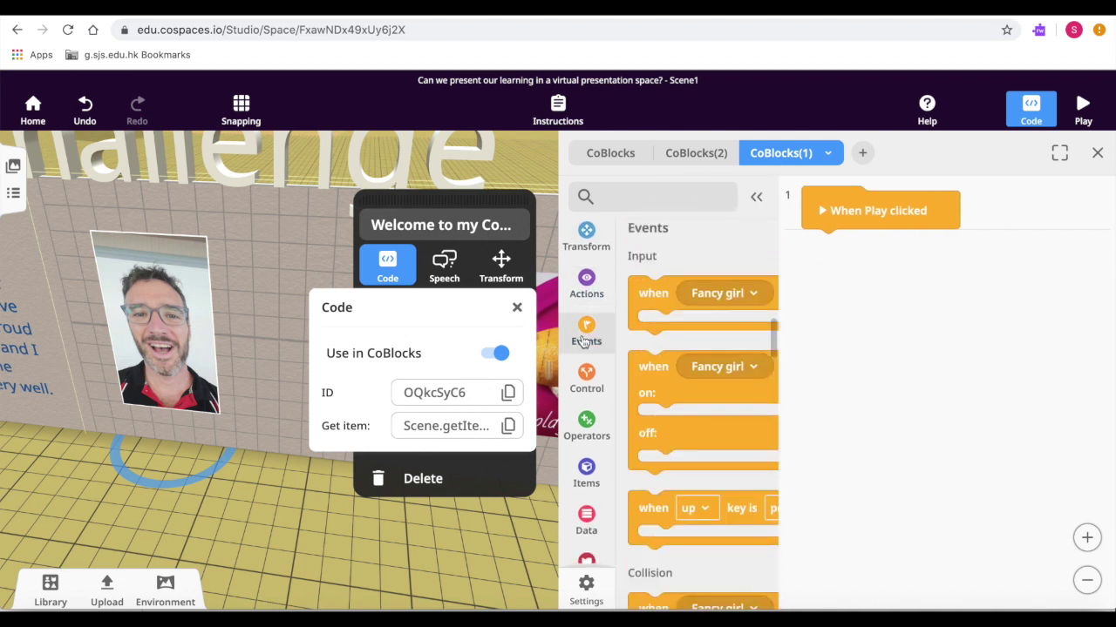
pyautogui.moveTo(666, 296); pyautogui.dragTo(854, 251)
pyautogui.click(927, 250)
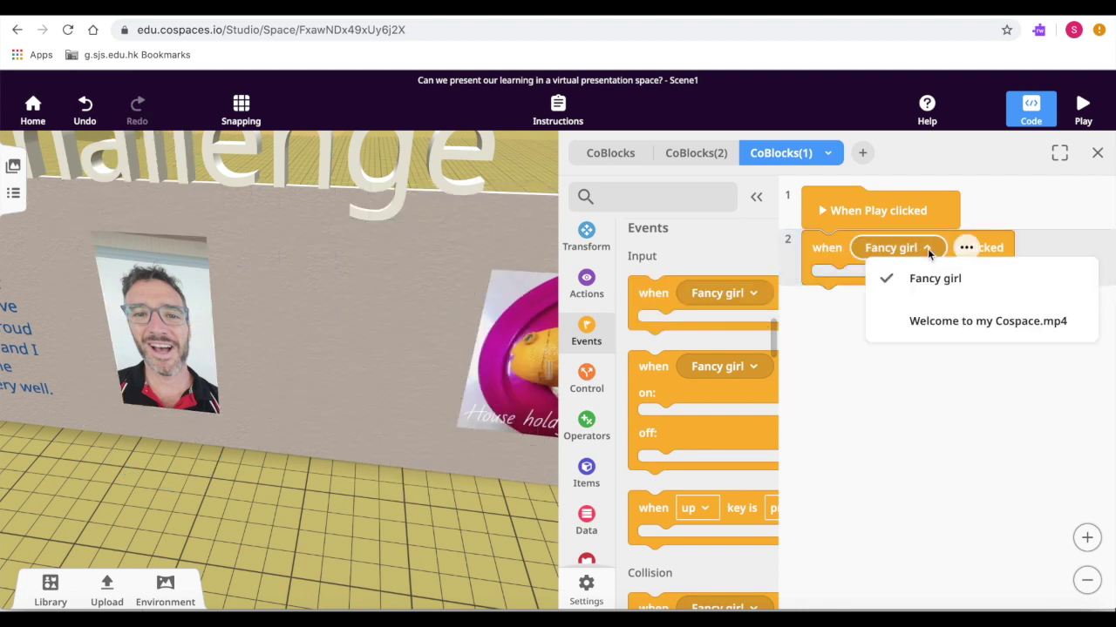
pyautogui.click(924, 320)
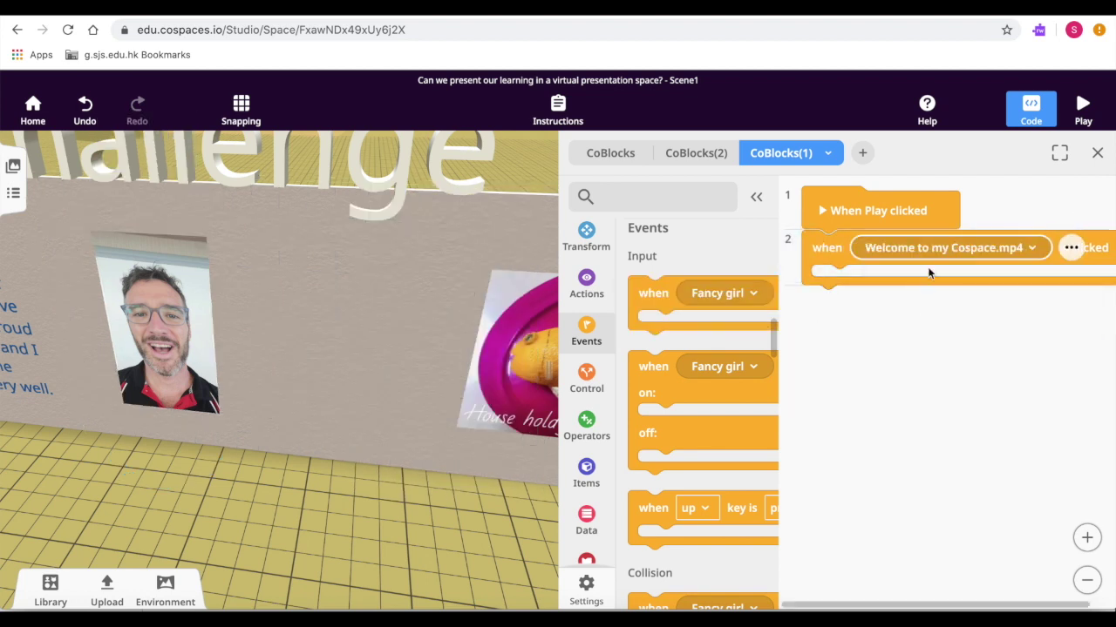
# Step: Add a 'play video' action inside the event with wait until finished set to true
pyautogui.click(585, 287)
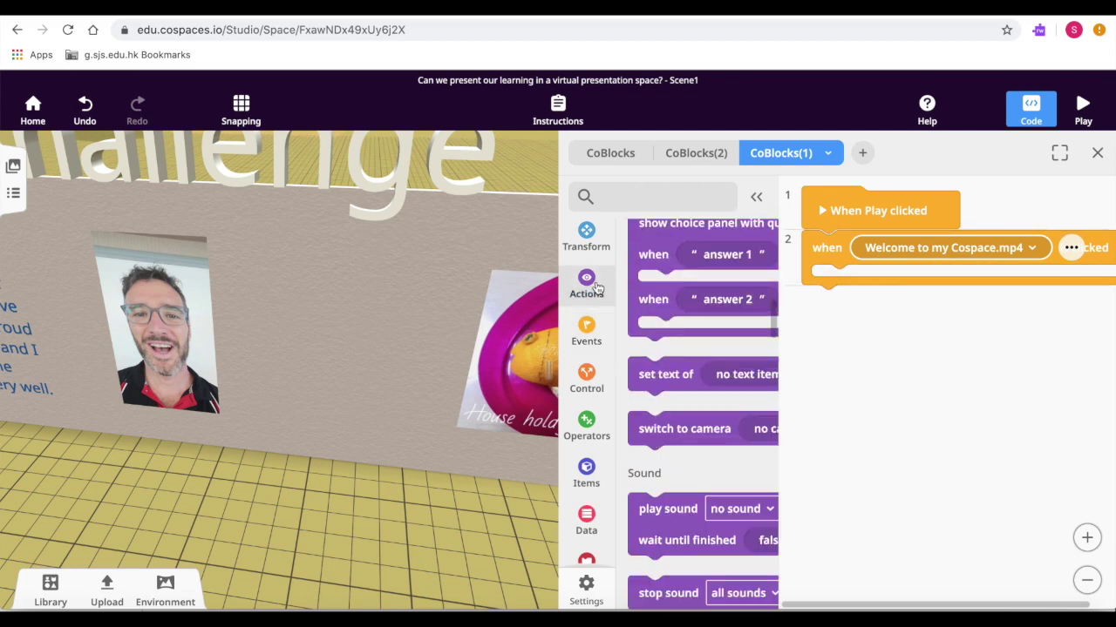
pyautogui.scroll(-10, 645, 401)
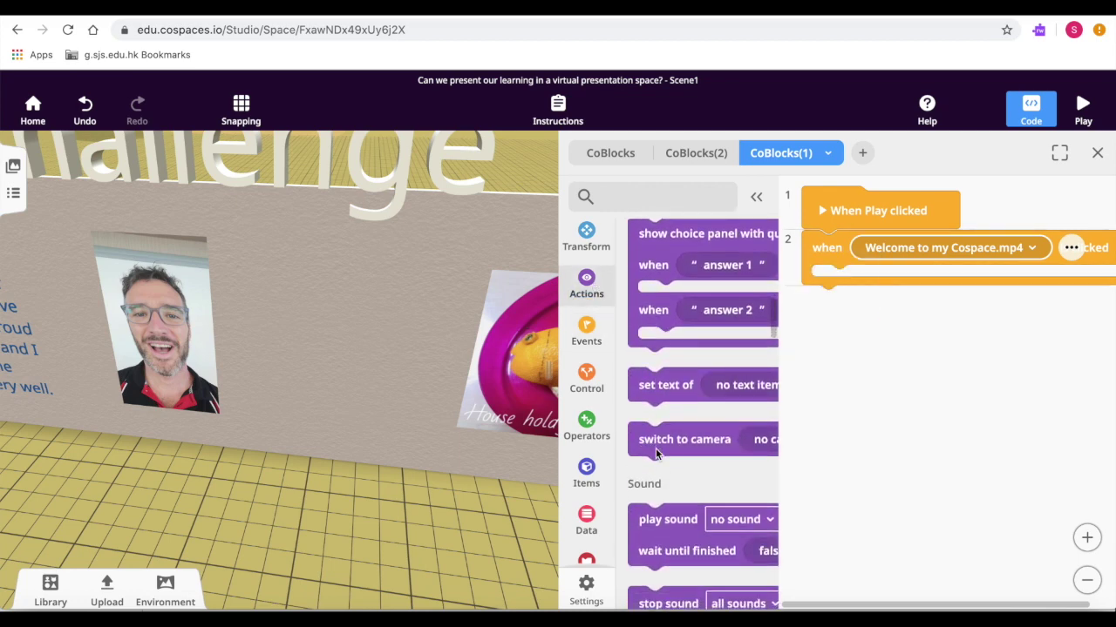
pyautogui.scroll(-2, 656, 454)
pyautogui.moveTo(647, 503); pyautogui.dragTo(858, 278)
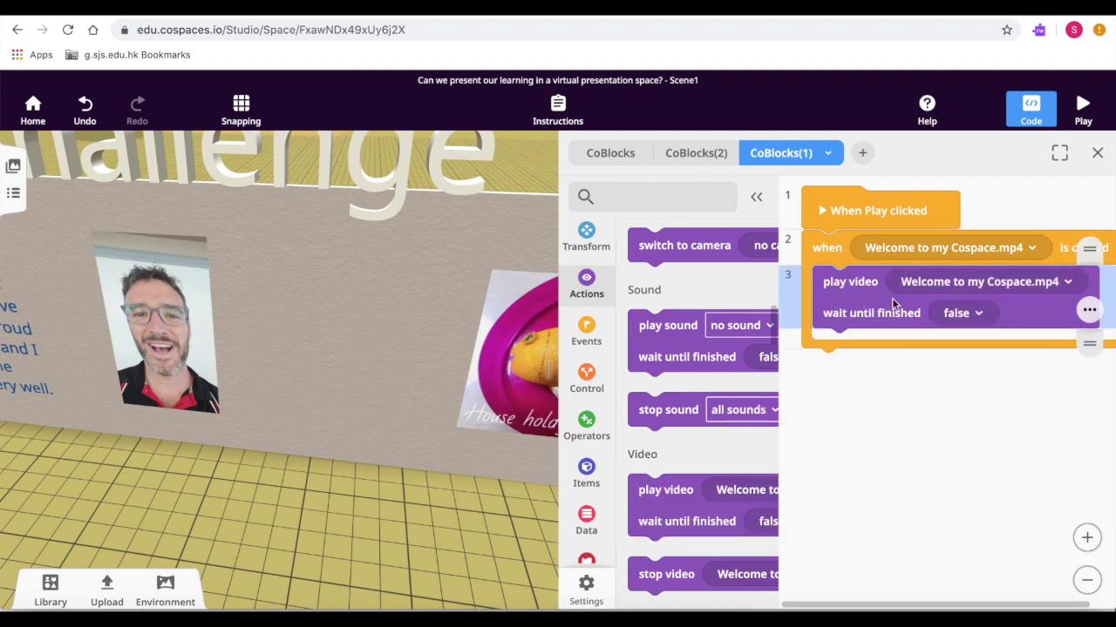
pyautogui.click(976, 319)
pyautogui.click(974, 388)
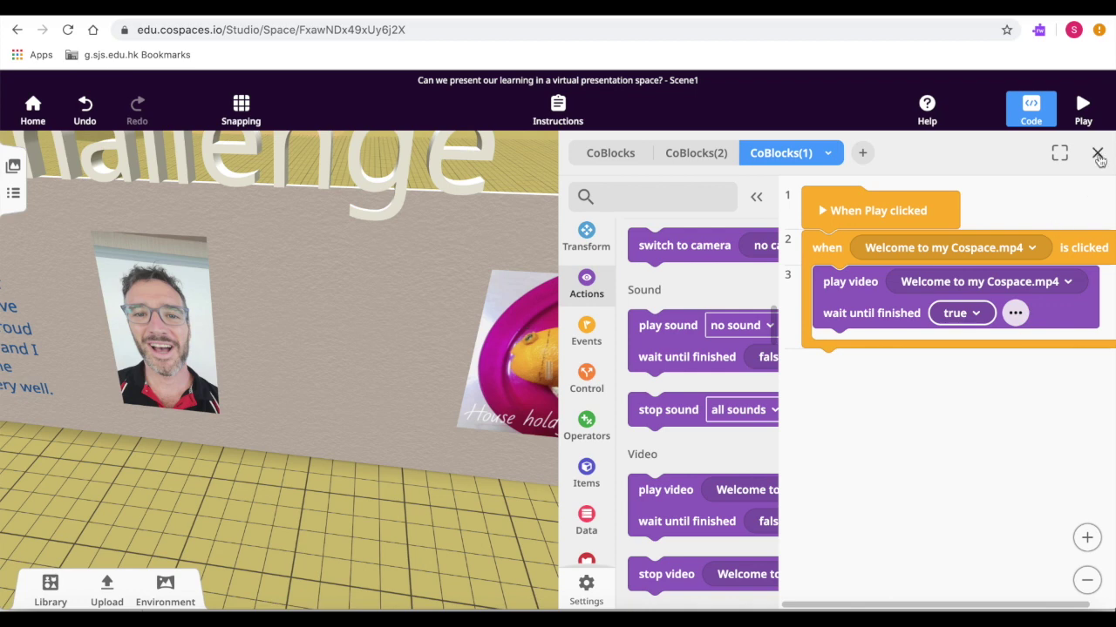
# Step: Place a flat ABC text from Library > Building onto the wall beside the video
pyautogui.click(1097, 154)
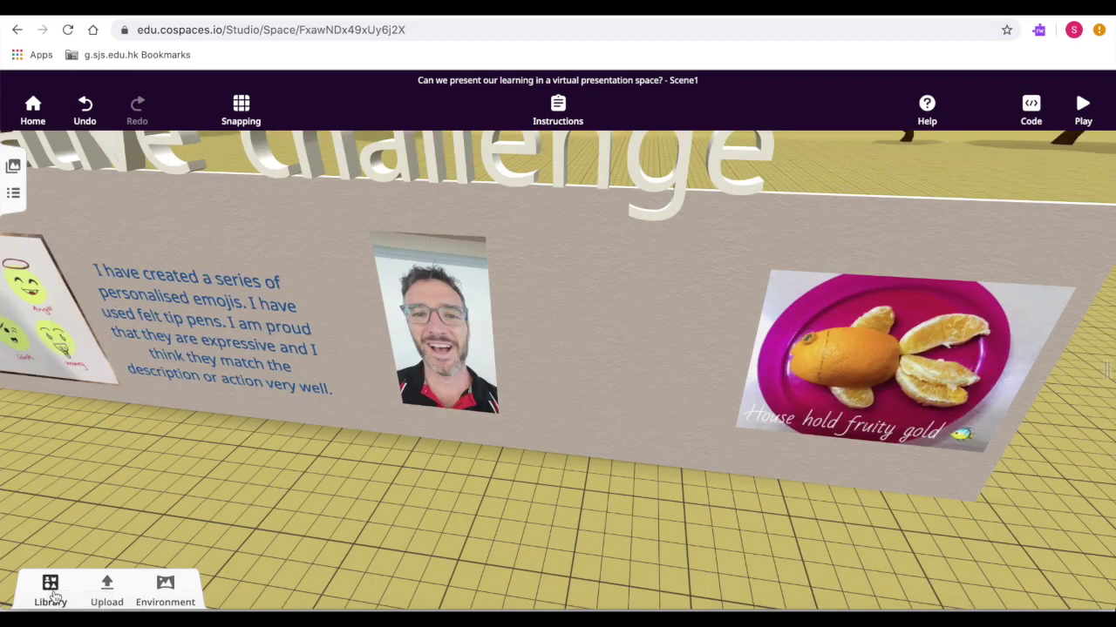
pyautogui.click(49, 589)
pyautogui.moveTo(508, 471); pyautogui.dragTo(607, 326)
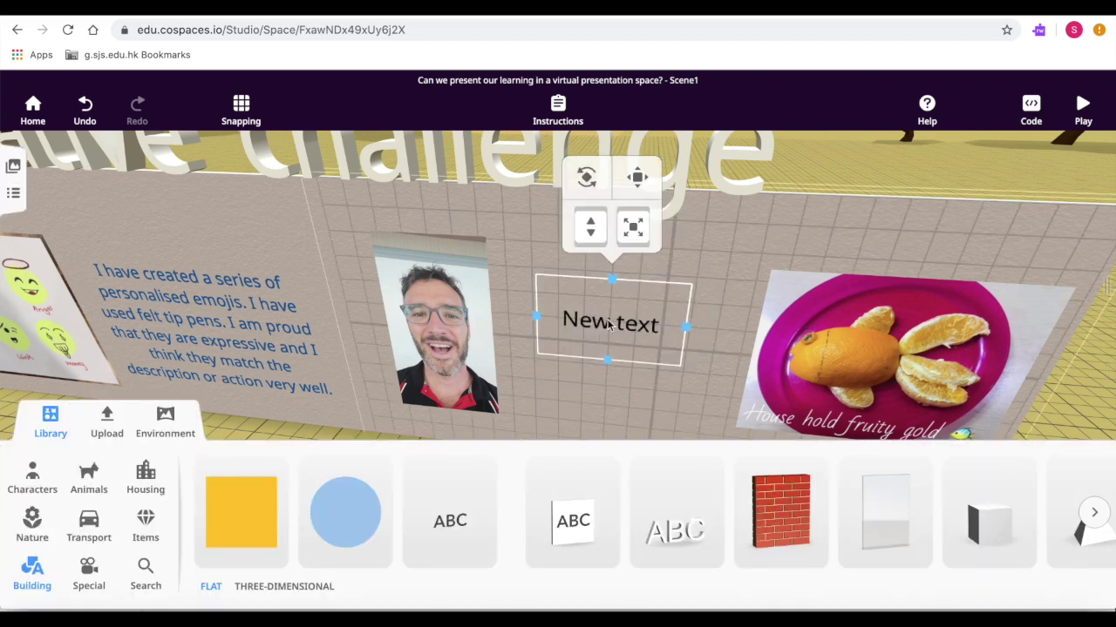
# Step: Change the text to 'Click the picture to play the video.' and enlarge the video picture slightly
pyautogui.click(610, 324)
pyautogui.click(699, 251)
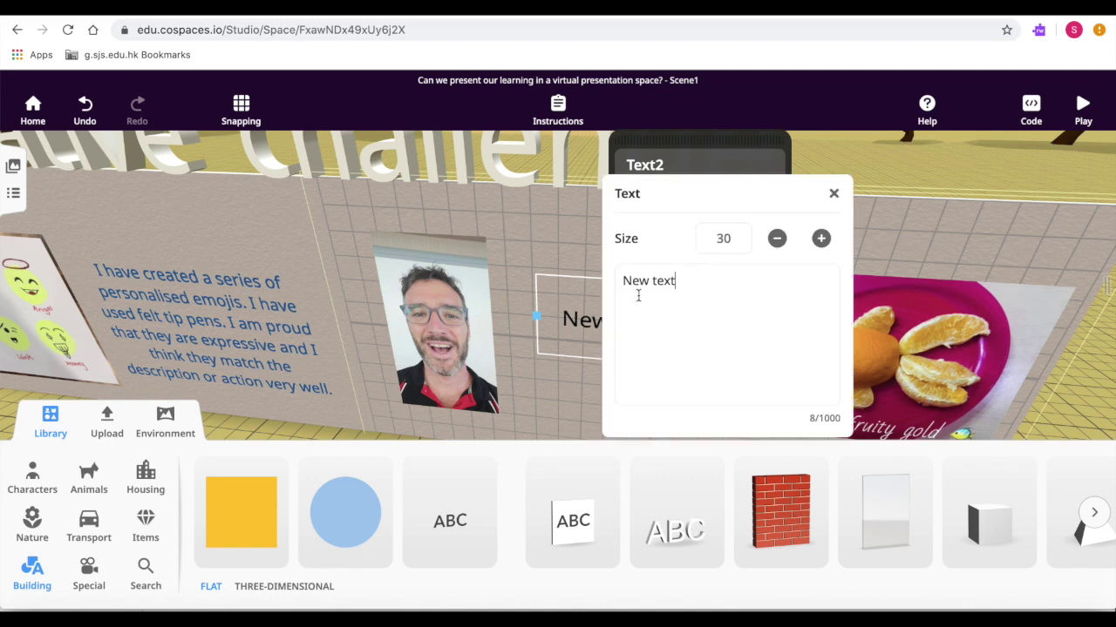
pyautogui.moveTo(624, 282); pyautogui.dragTo(680, 282)
pyautogui.write('Click the picture to pla')
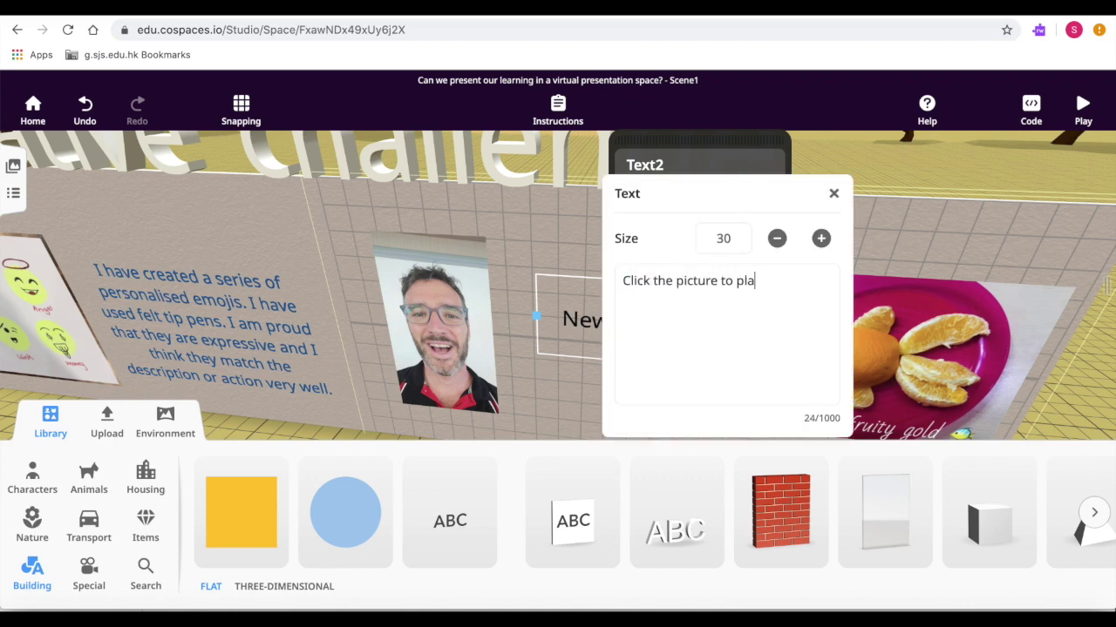
pyautogui.write('y the video.')
pyautogui.click(833, 193)
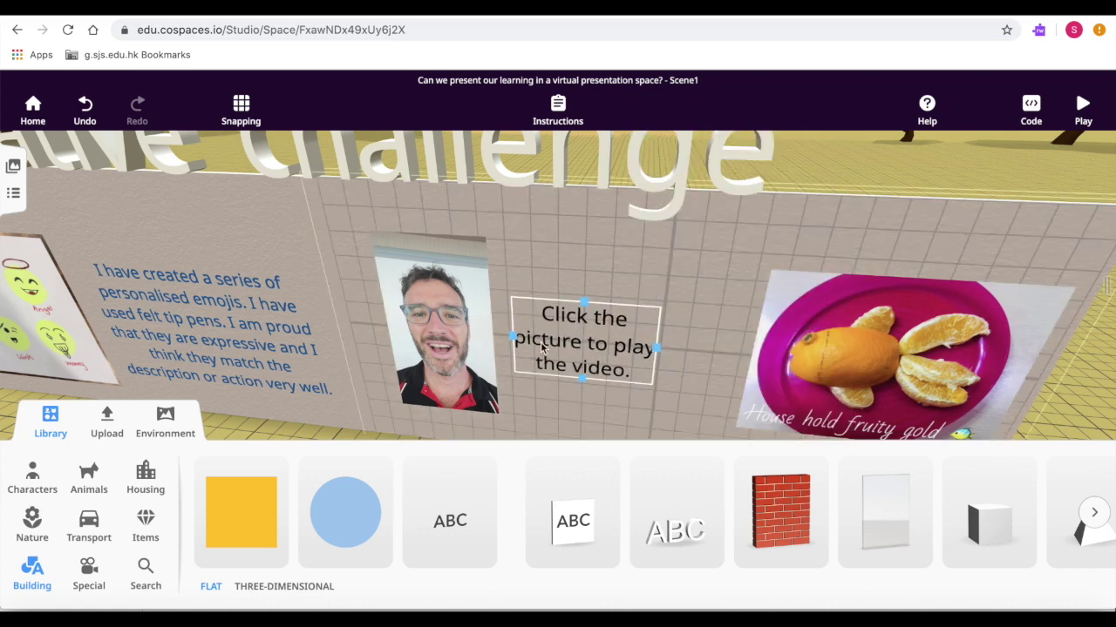
pyautogui.click(466, 345)
pyautogui.moveTo(448, 182); pyautogui.dragTo(498, 148)
pyautogui.click(1080, 126)
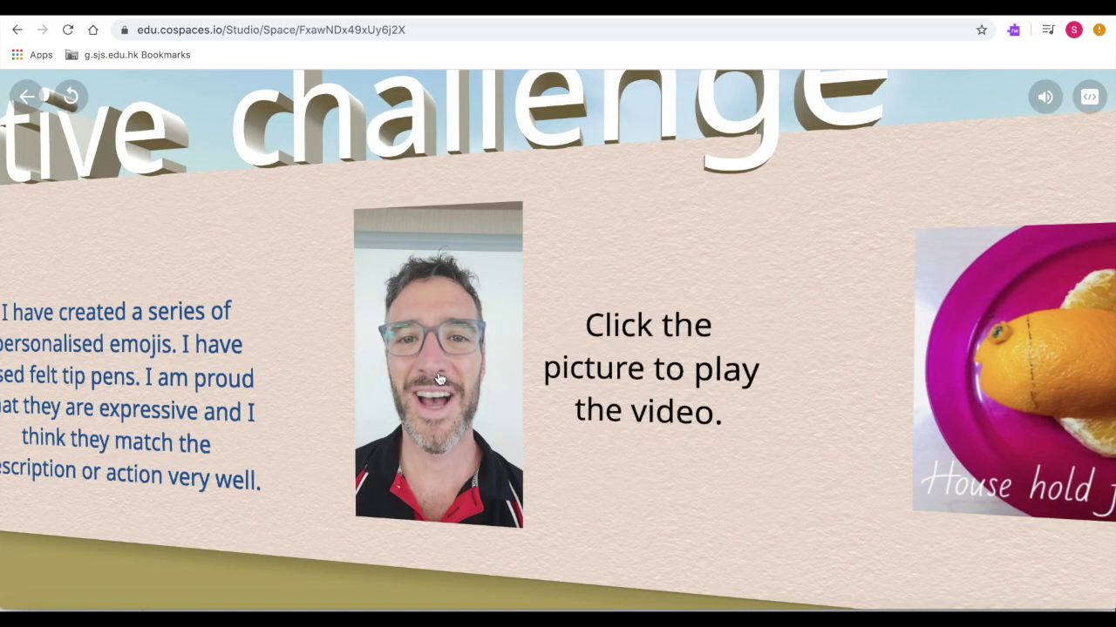
pyautogui.click(440, 379)
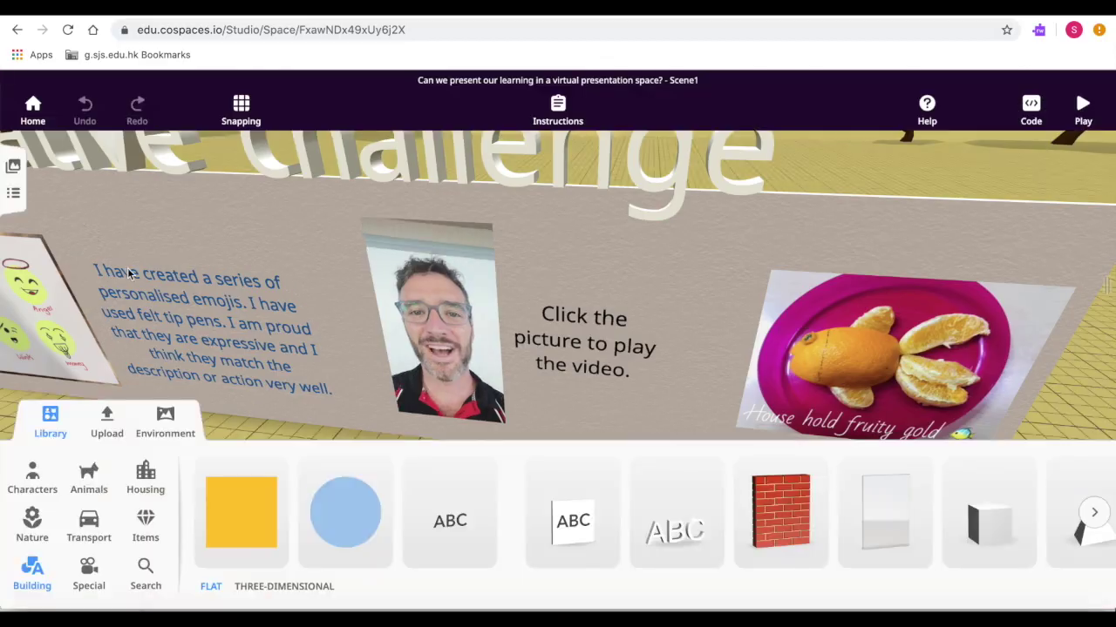
# Step: Select the camera and hide the object library
pyautogui.scroll(-10, 140, 305)
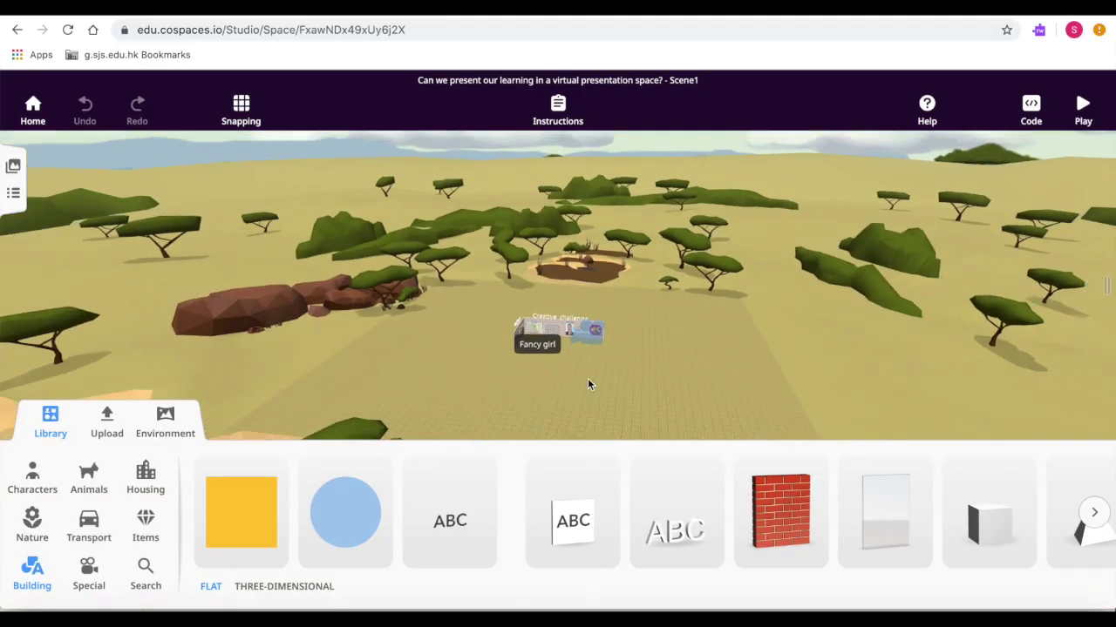
pyautogui.click(589, 345)
pyautogui.scroll(10, 589, 344)
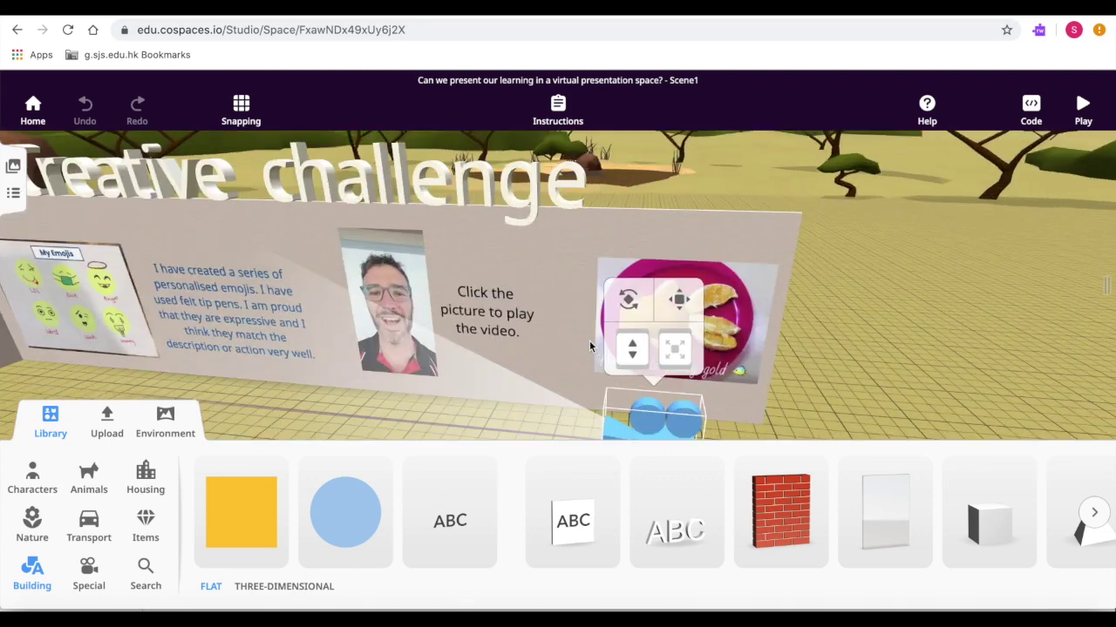
pyautogui.click(38, 435)
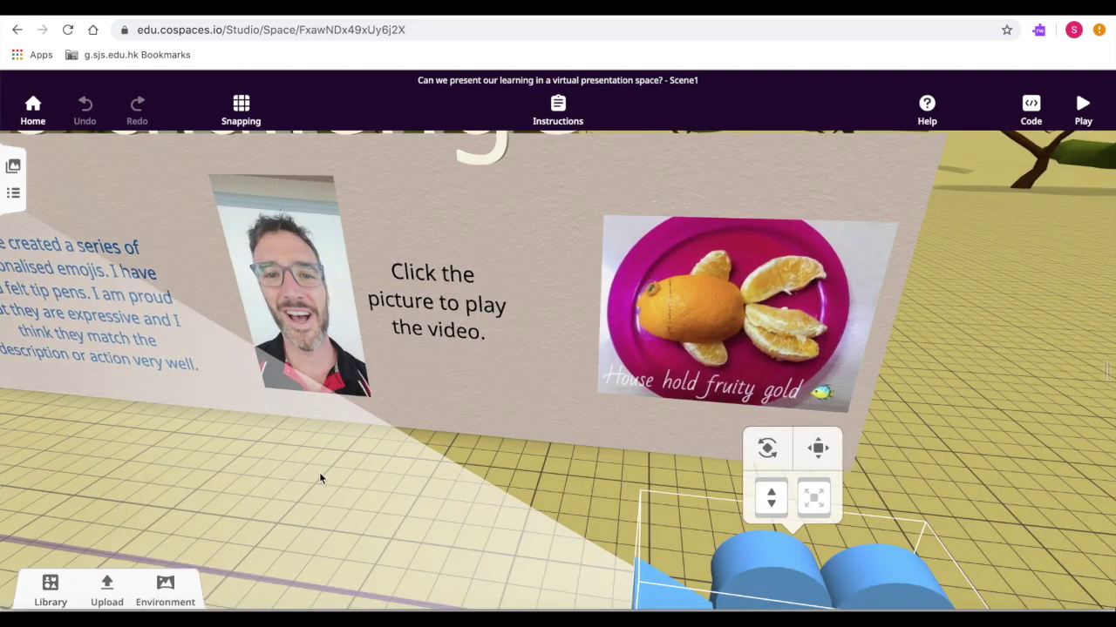
pyautogui.moveTo(575, 480); pyautogui.dragTo(602, 523)
# Step: Set the camera to Fly, Collision off, movement speed 10.2 m/s, and play to test
pyautogui.click(608, 529)
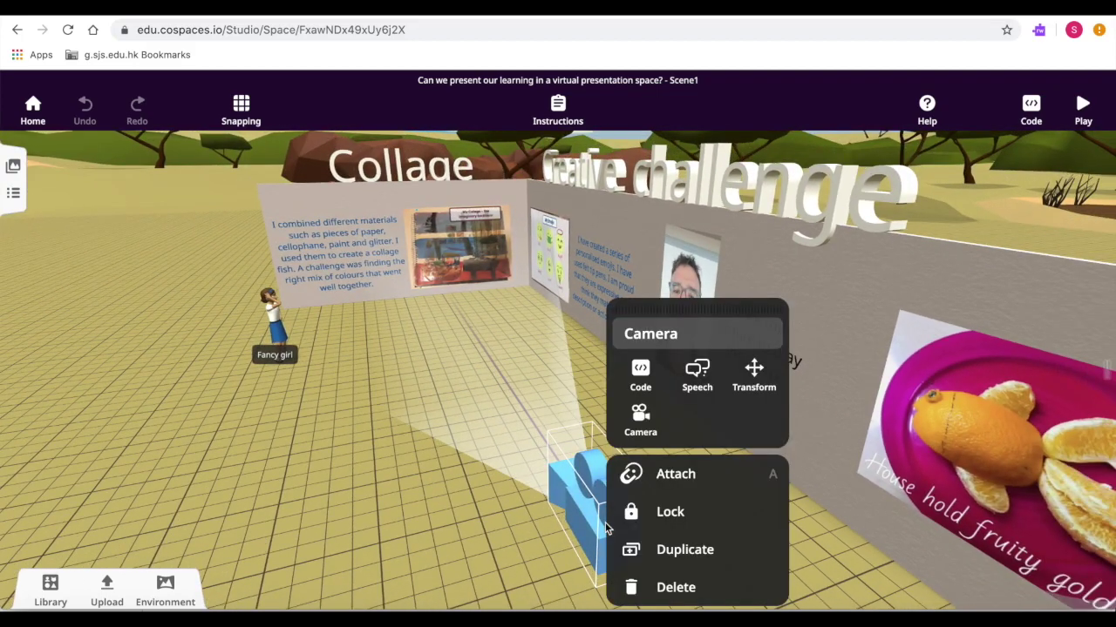
pyautogui.click(644, 425)
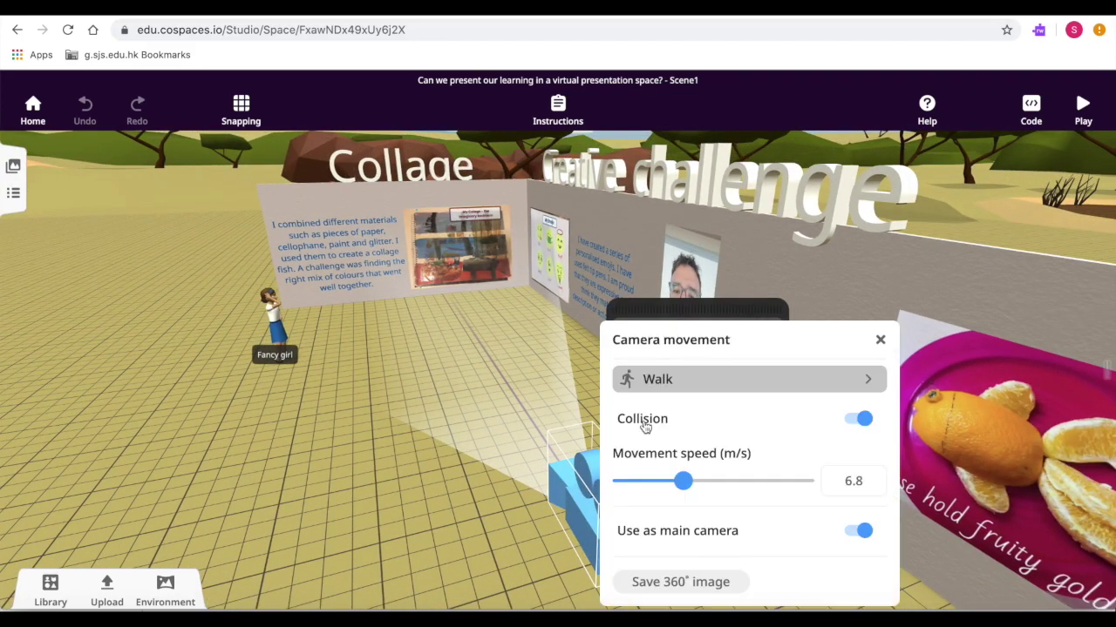
pyautogui.click(709, 383)
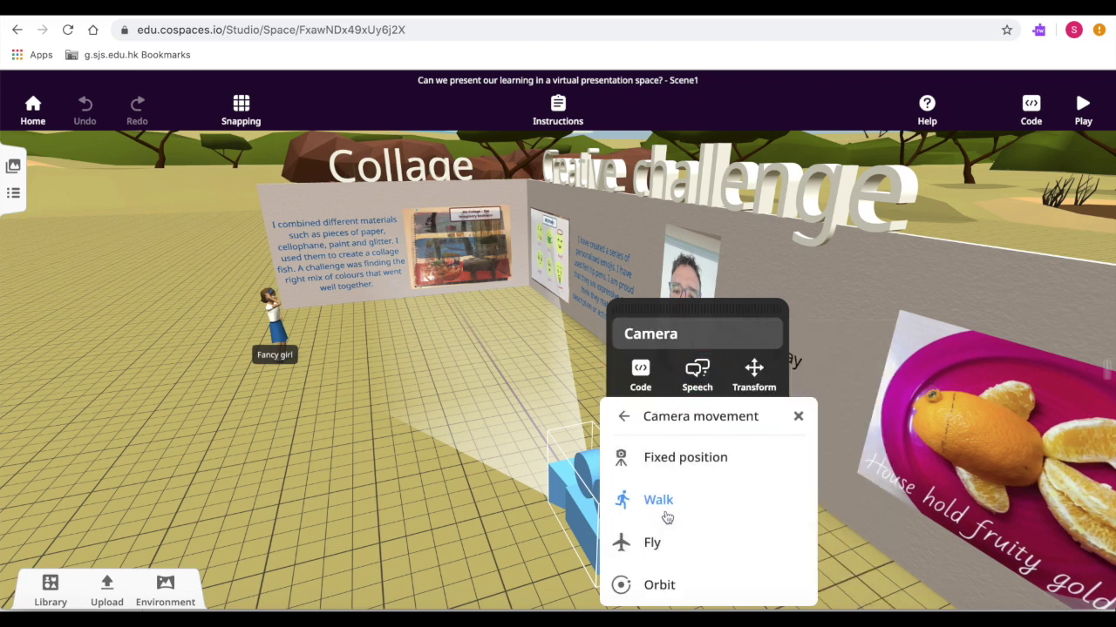
pyautogui.click(656, 542)
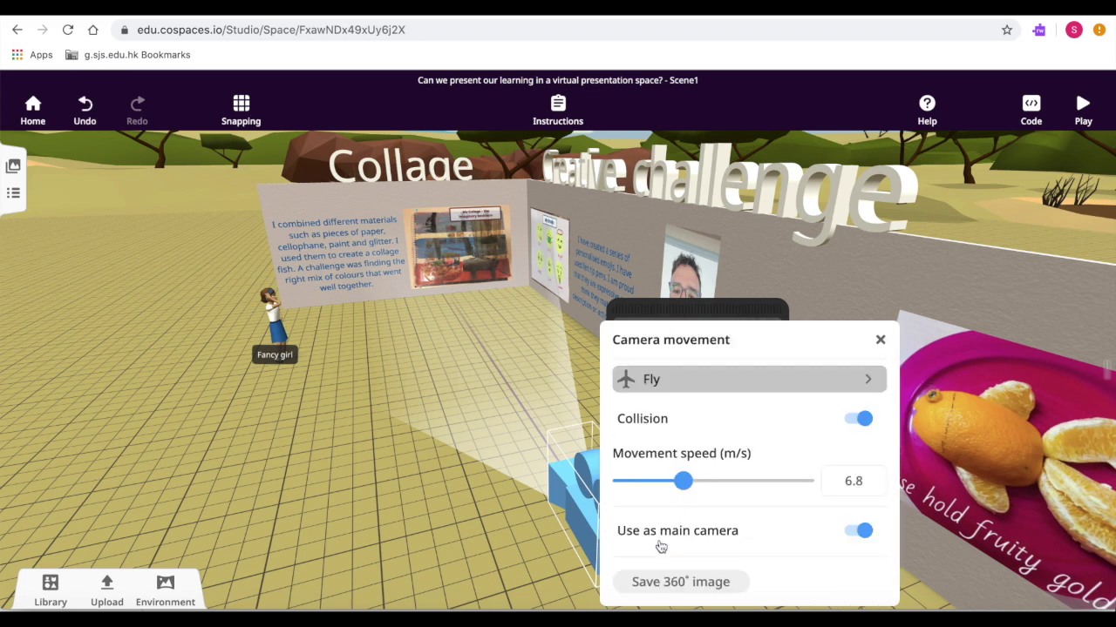
pyautogui.click(862, 419)
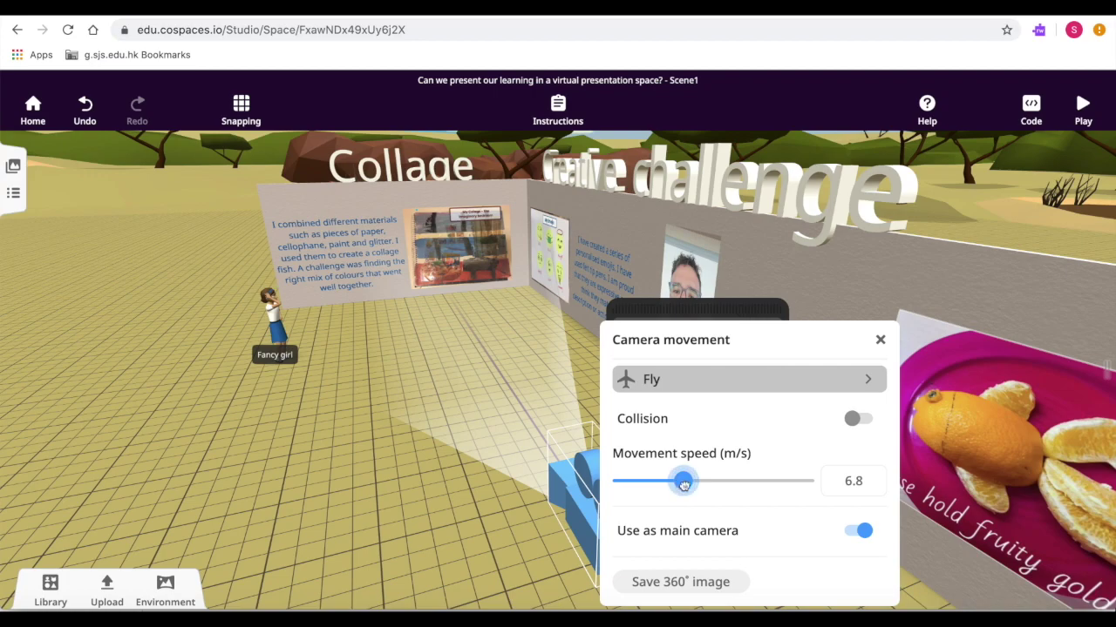
pyautogui.moveTo(682, 481); pyautogui.dragTo(714, 486)
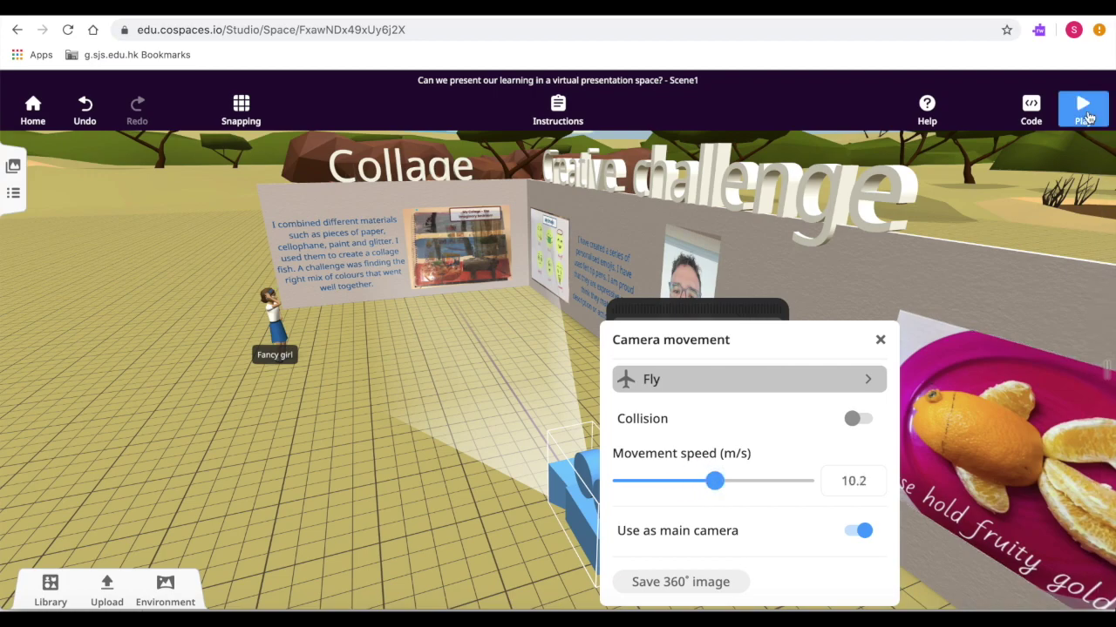
pyautogui.click(1083, 108)
pyautogui.press('Up')
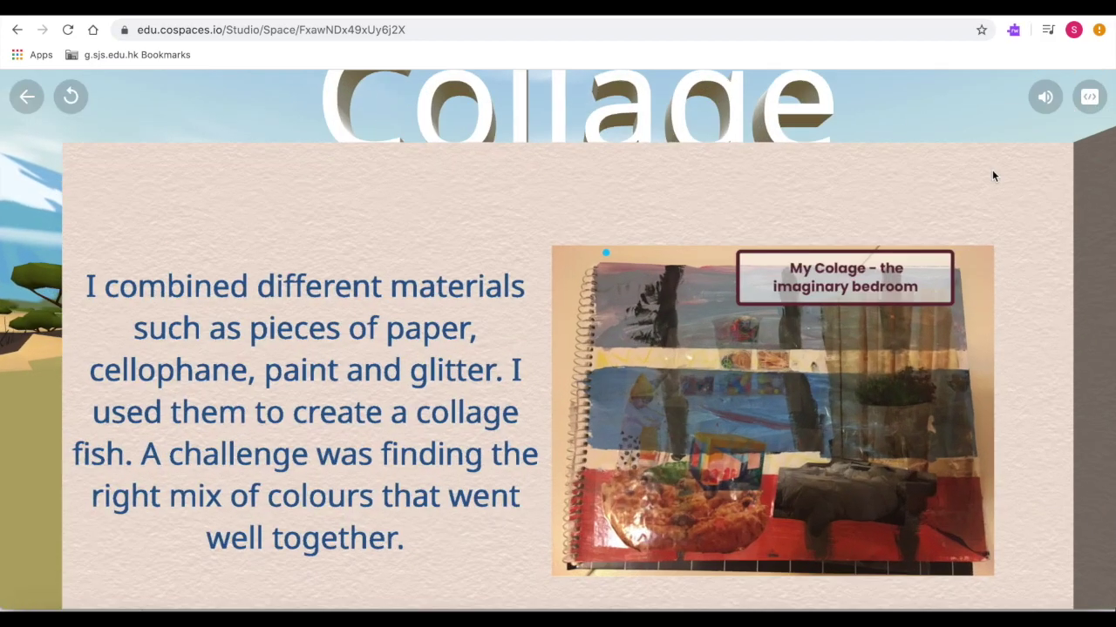
pyautogui.press('Down')
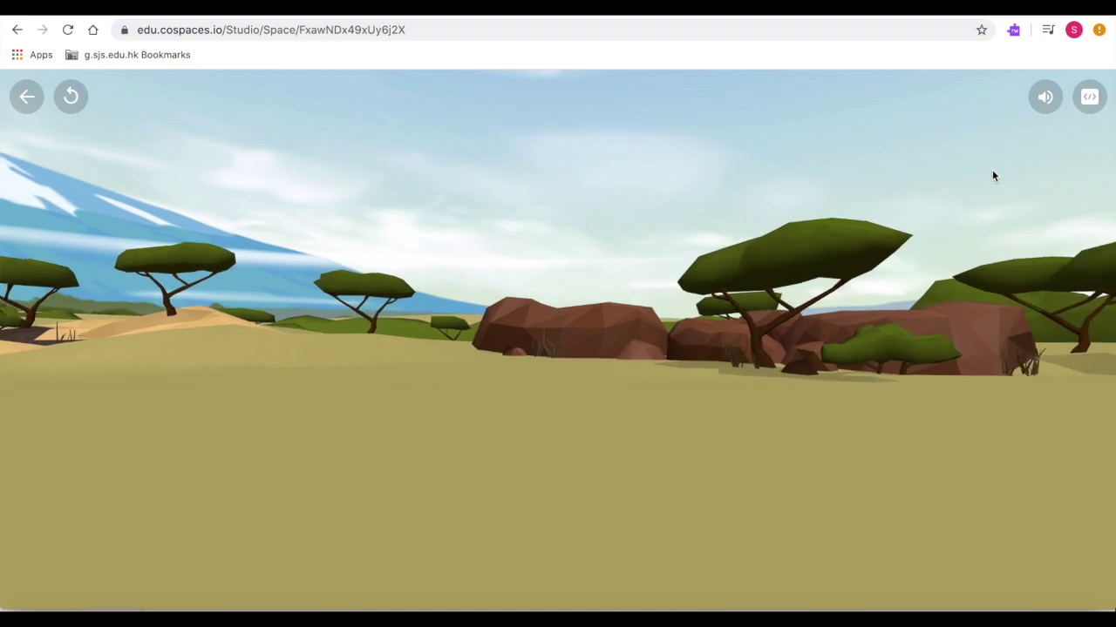
pyautogui.click(26, 96)
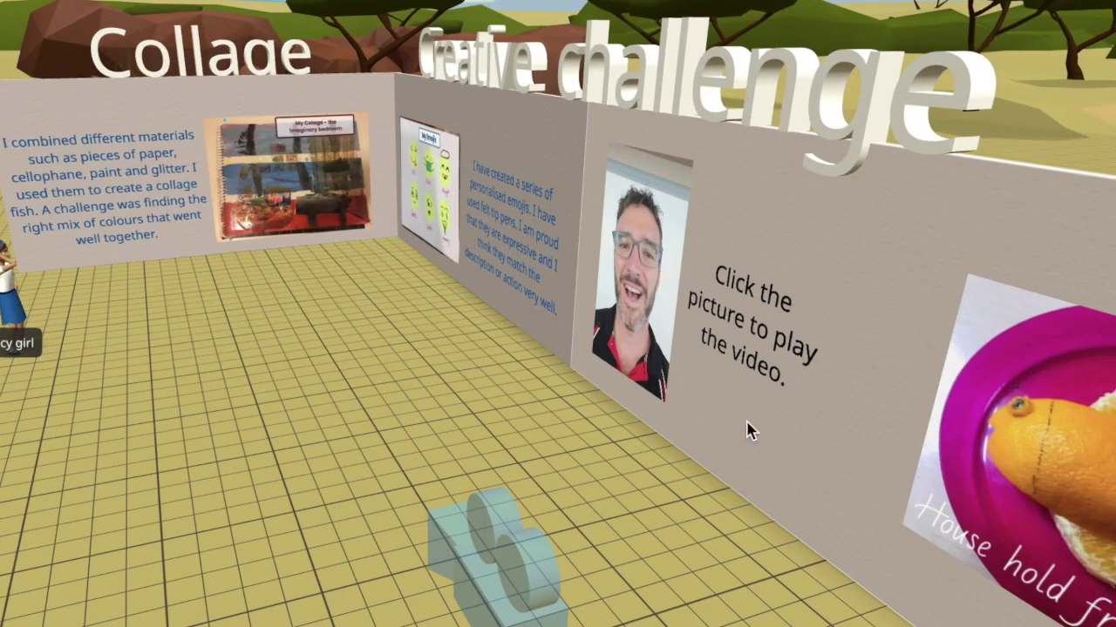
# Step: Undo the accidental emoji panel move and lock the Creative challenge title
pyautogui.moveTo(562, 118); pyautogui.dragTo(543, 166)
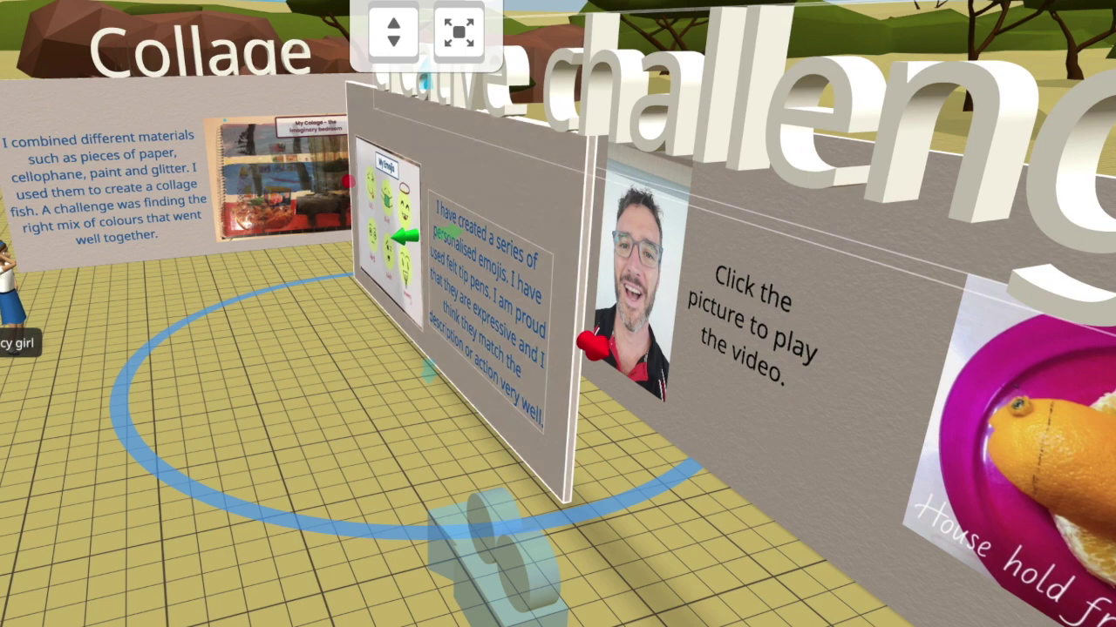
pyautogui.hotkey('ctrl', 'z')
pyautogui.click(562, 144)
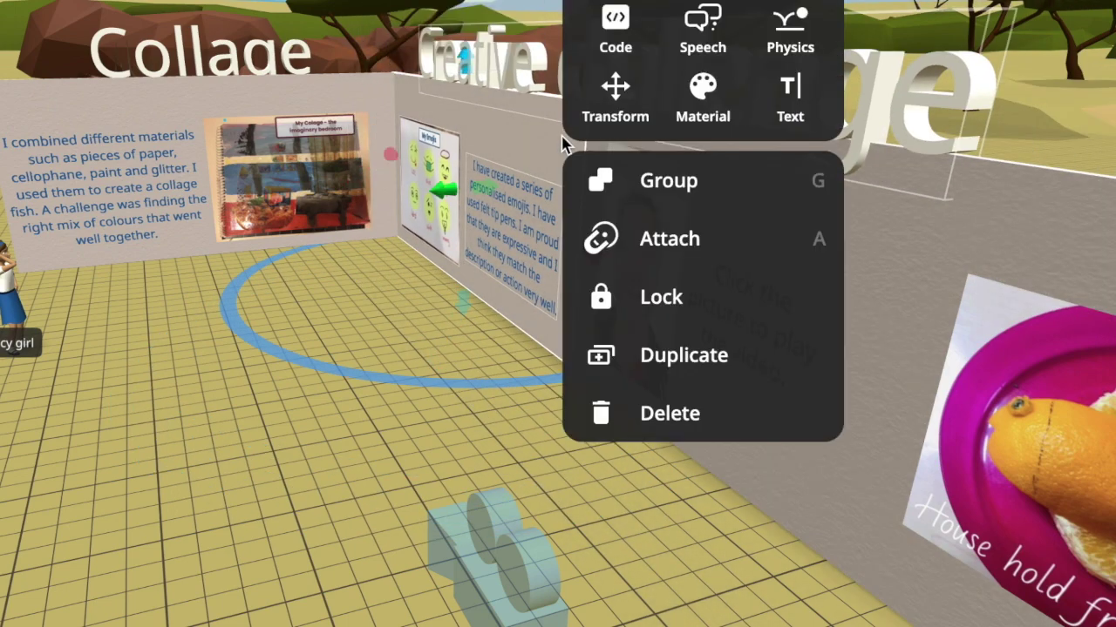
pyautogui.click(642, 298)
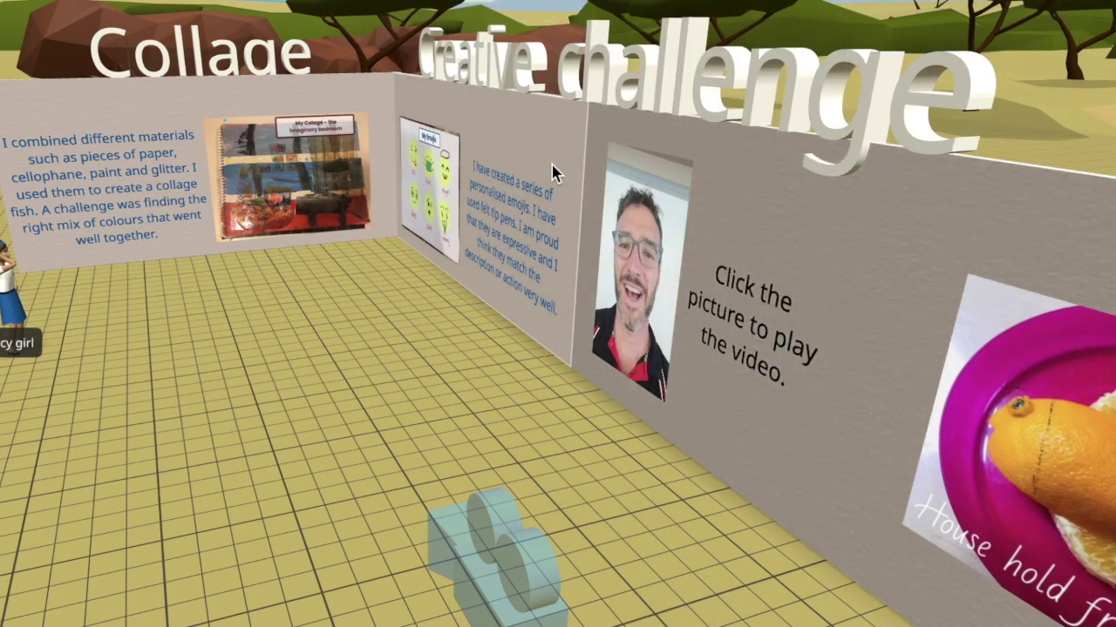
# Step: Lock the video picture, then bring up the caption text's transform options
pyautogui.moveTo(555, 173); pyautogui.dragTo(570, 148)
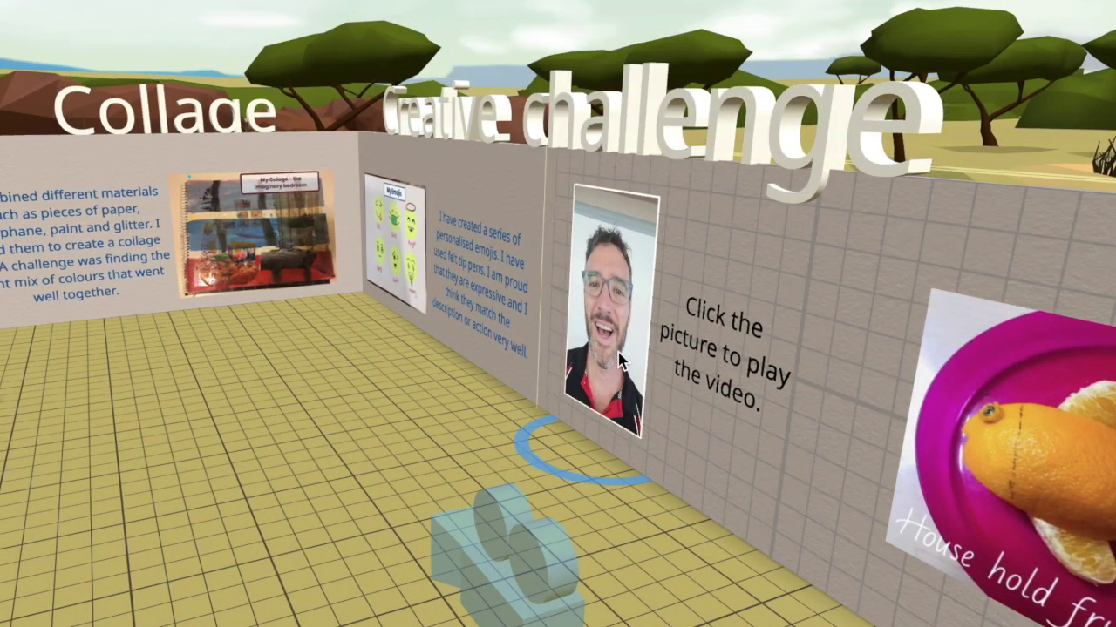
pyautogui.click(622, 362)
pyautogui.click(673, 441)
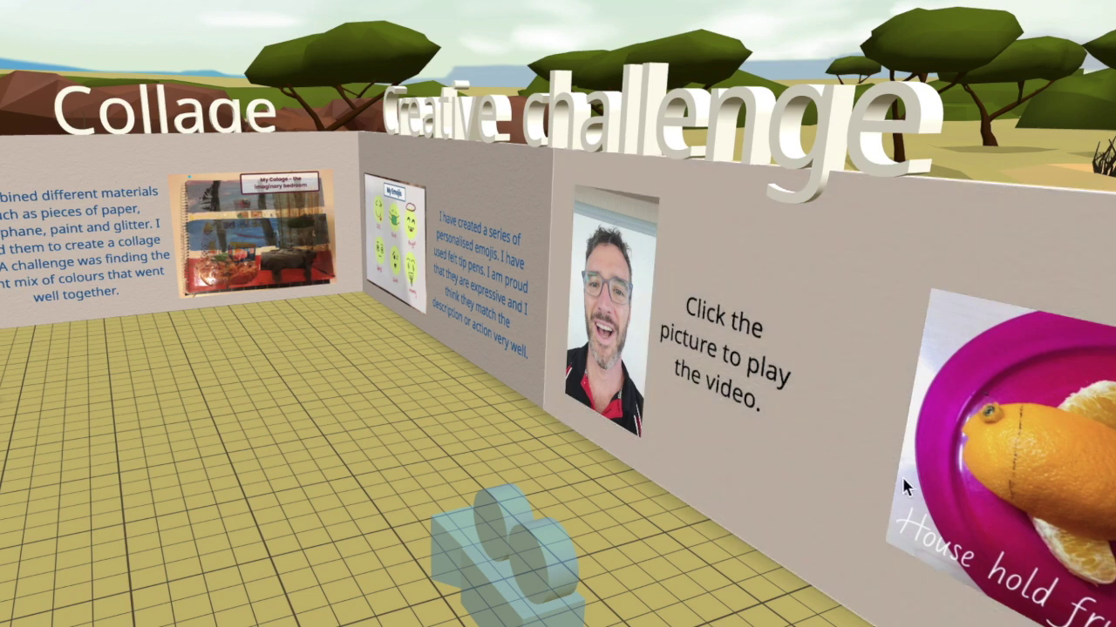
pyautogui.click(730, 364)
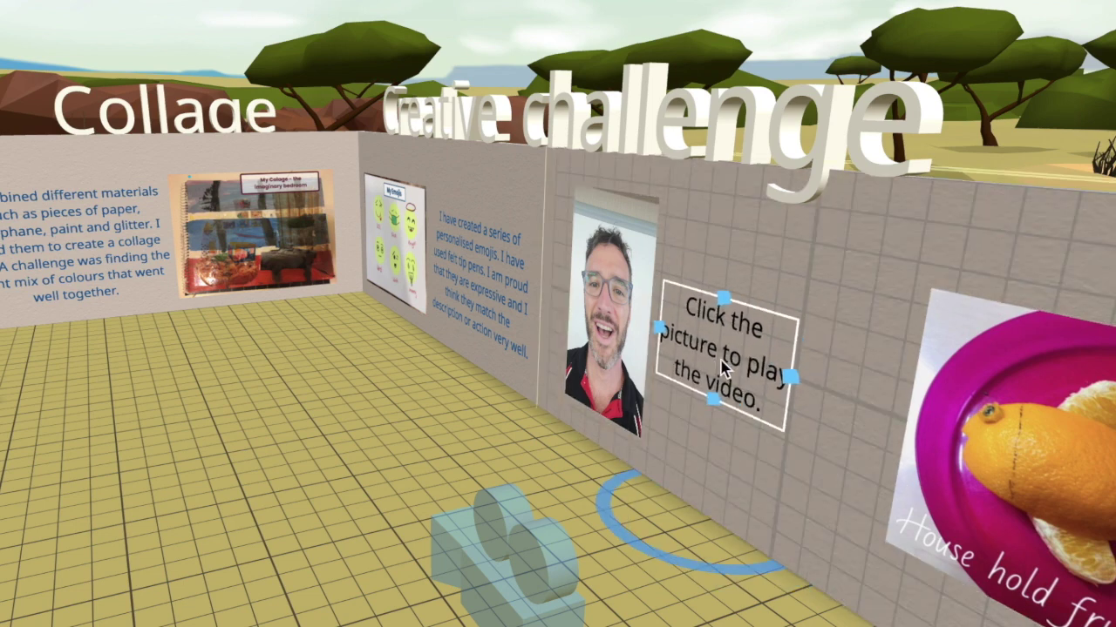
pyautogui.click(724, 369)
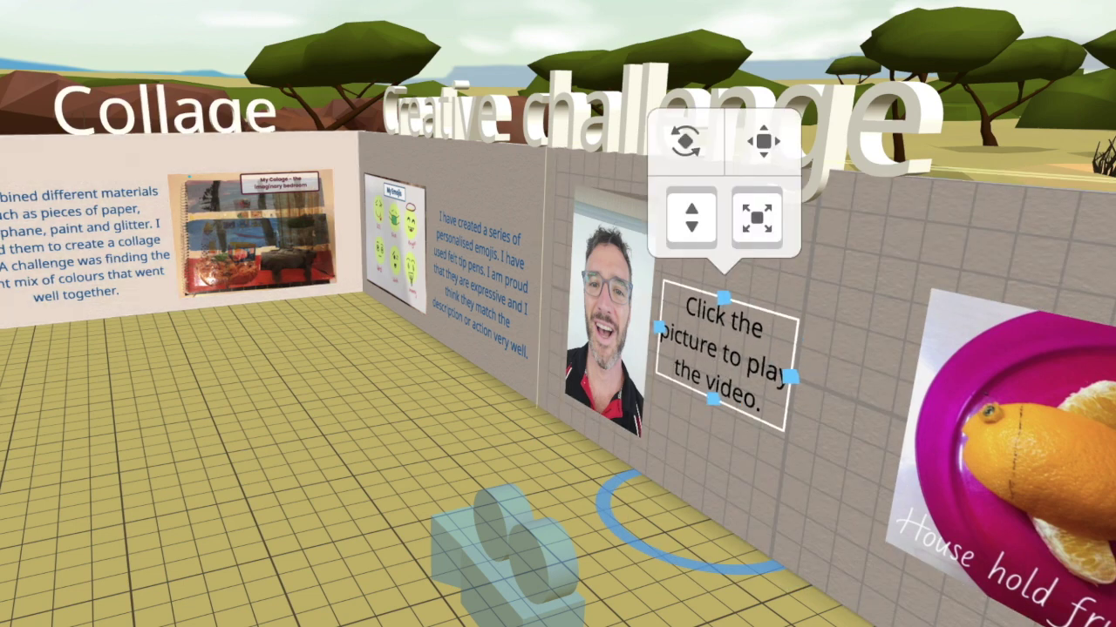